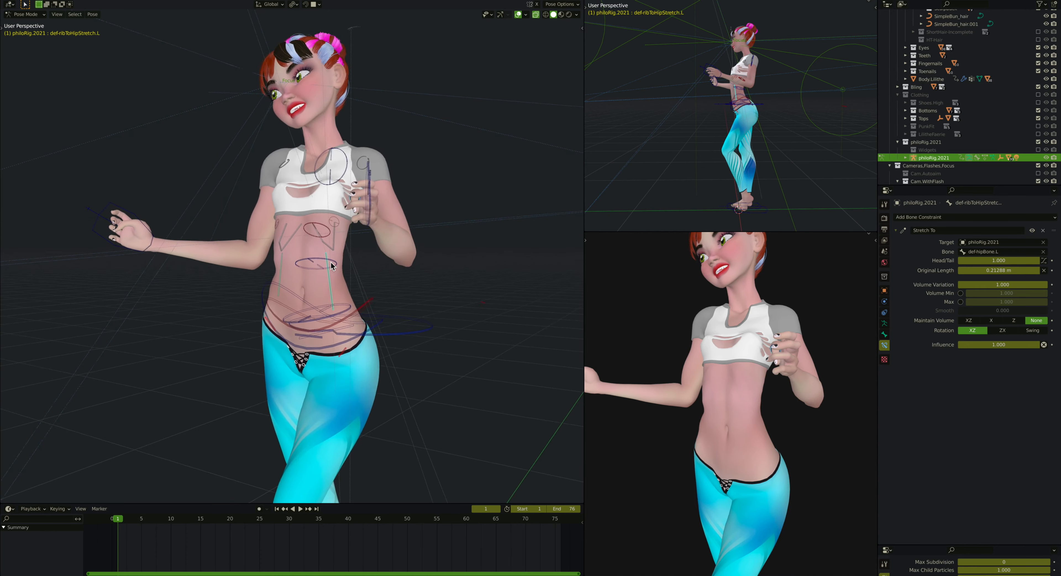
Try moving the left breast scale helper bone on the upper torso
scroll(329, 325, down, 3)
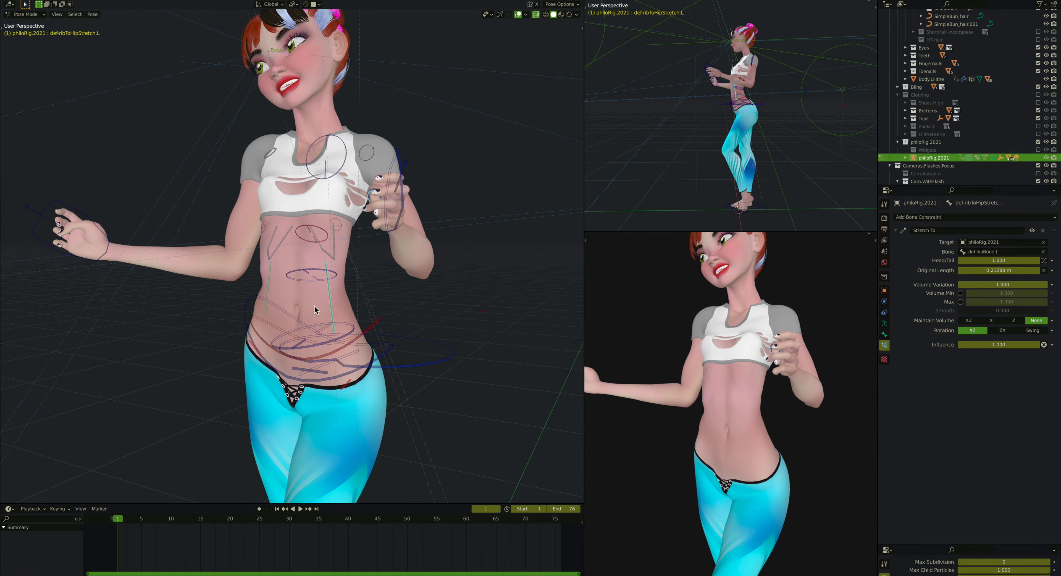
middle_drag(314, 396, 309, 361)
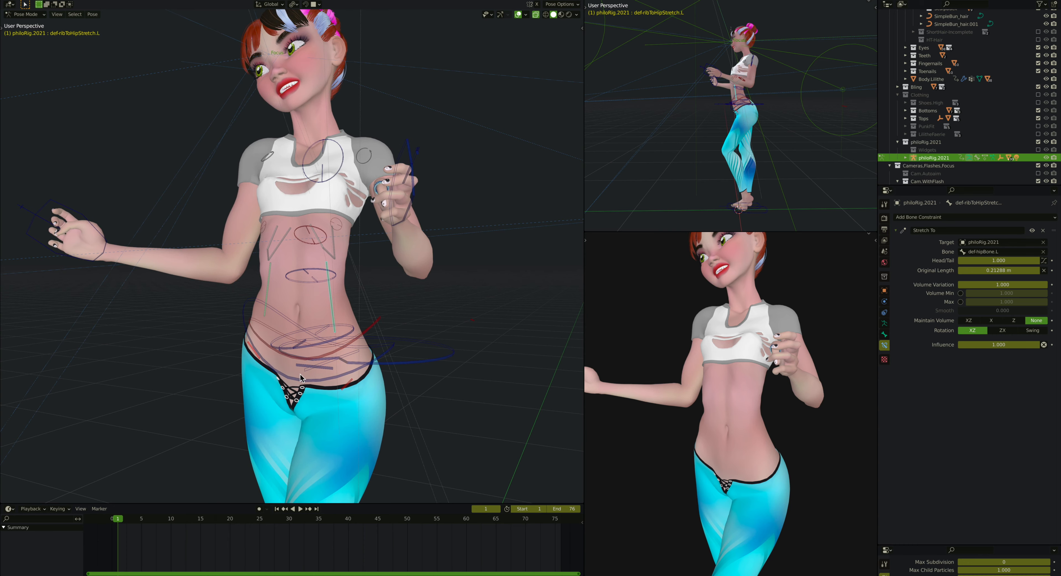
middle_drag(301, 377, 301, 377)
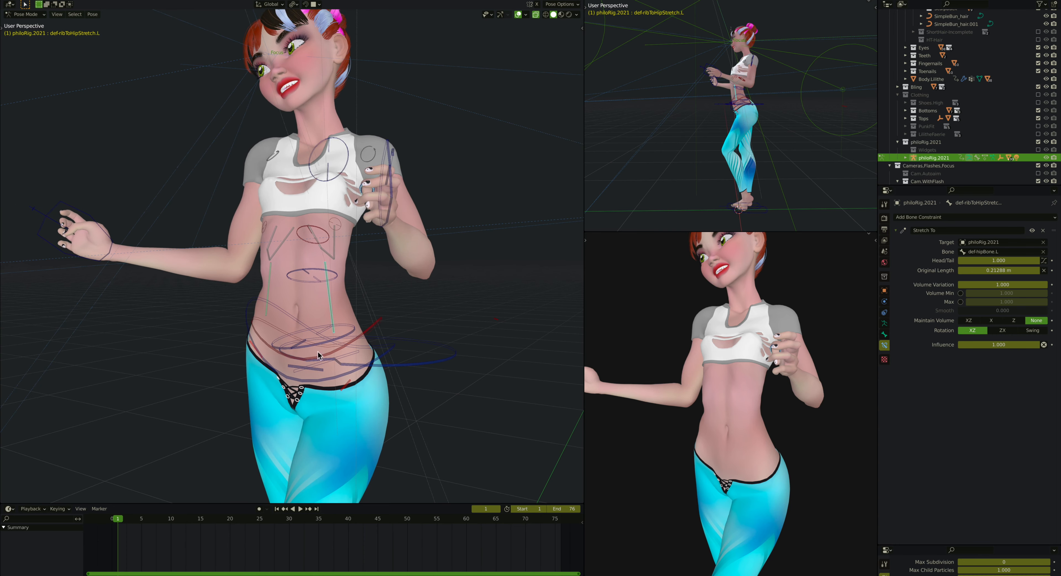
middle_drag(323, 181, 328, 182)
scroll(323, 181, up, 2)
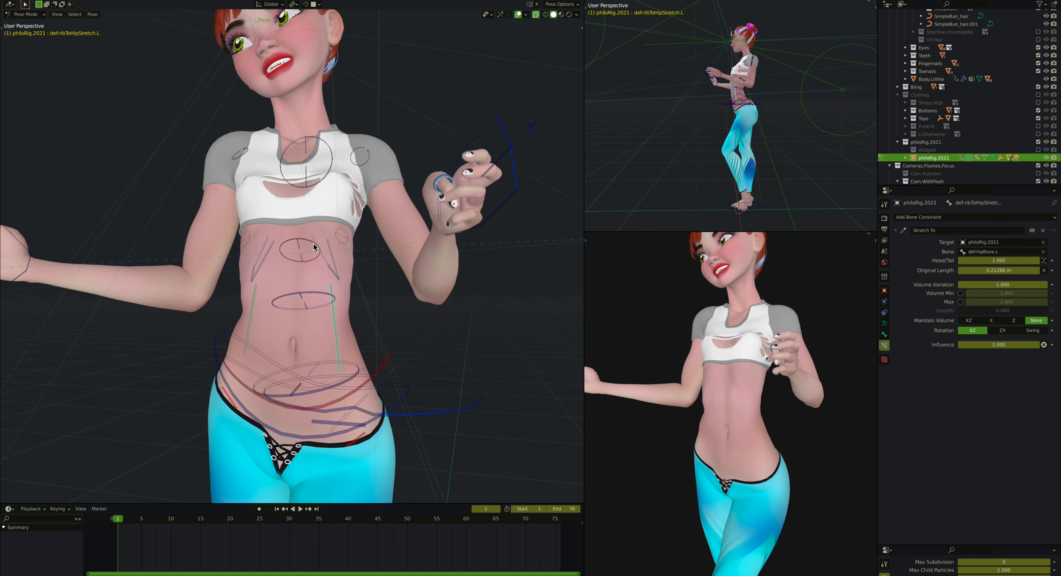
click(340, 236)
key(g)
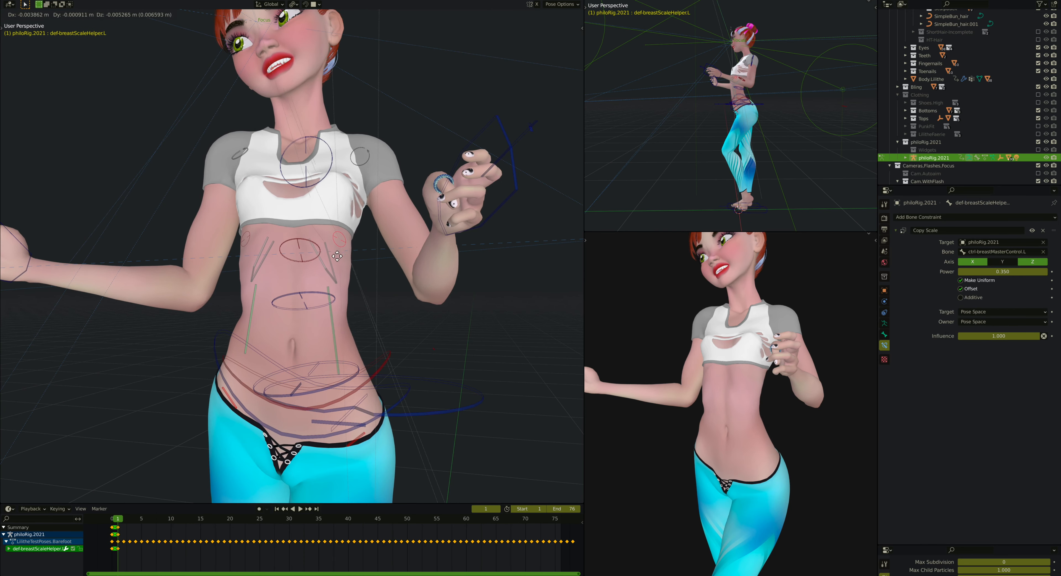
right_click(328, 236)
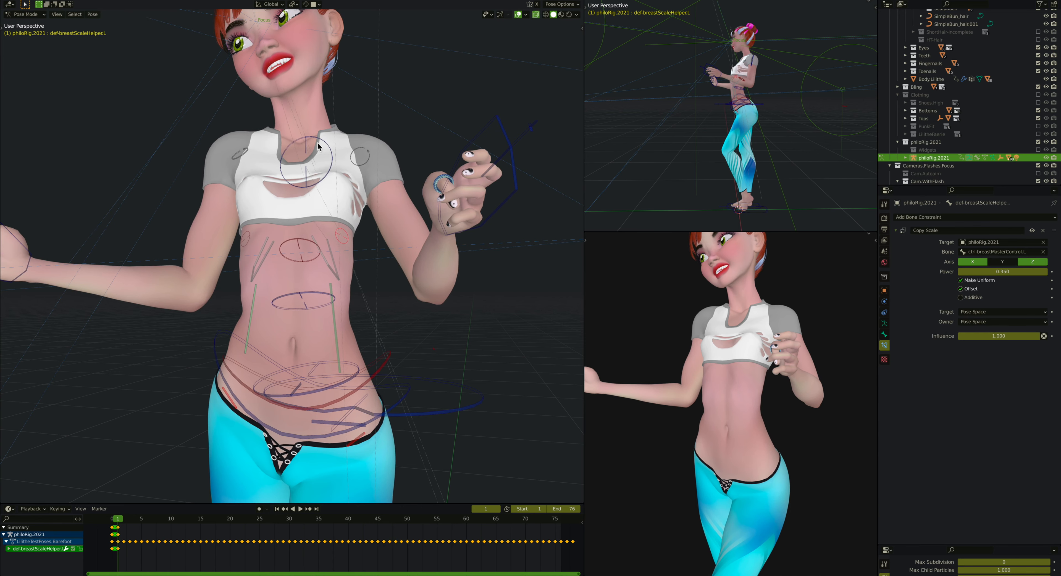
Try widening the def-chest bone along its local X axis to a scale of about 1.08
click(300, 242)
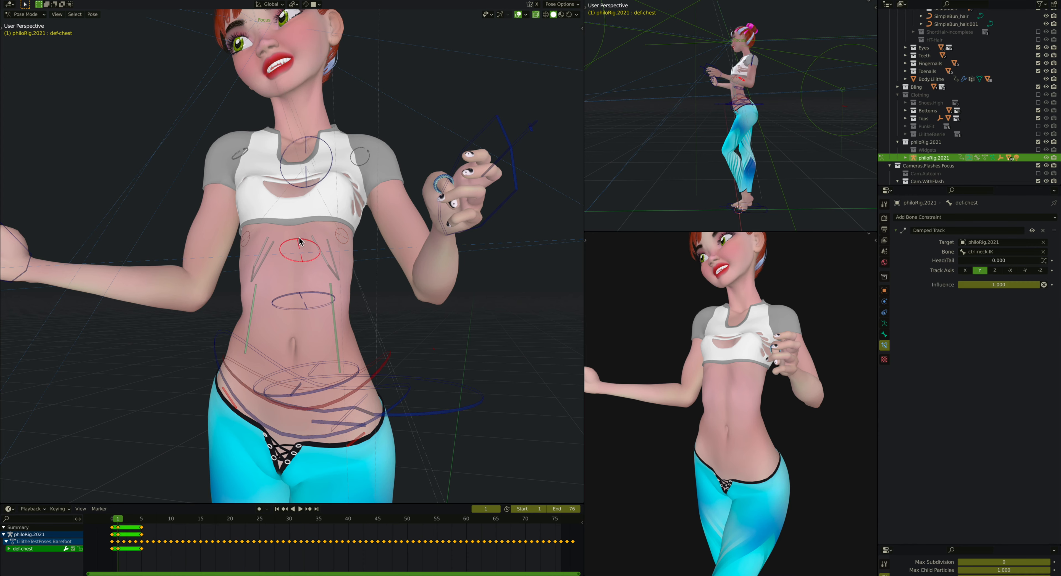
key(s)
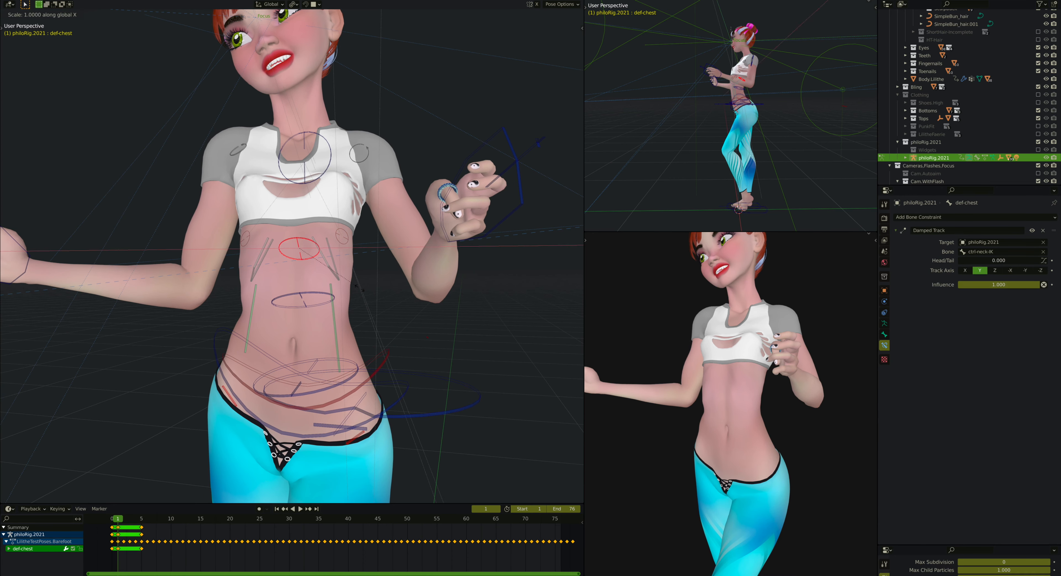
key(x)
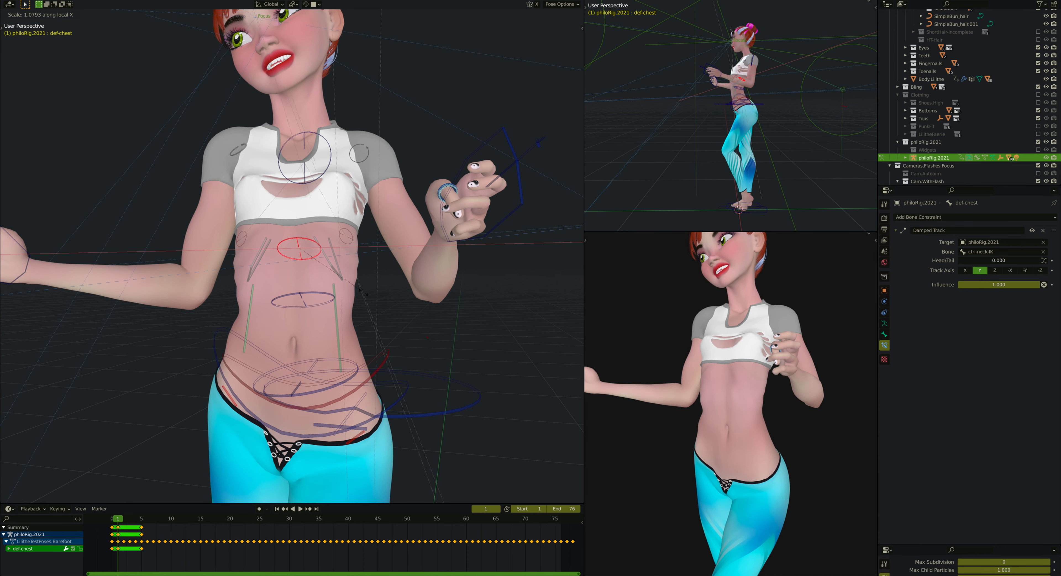
right_click(347, 291)
scroll(320, 298, up, 1)
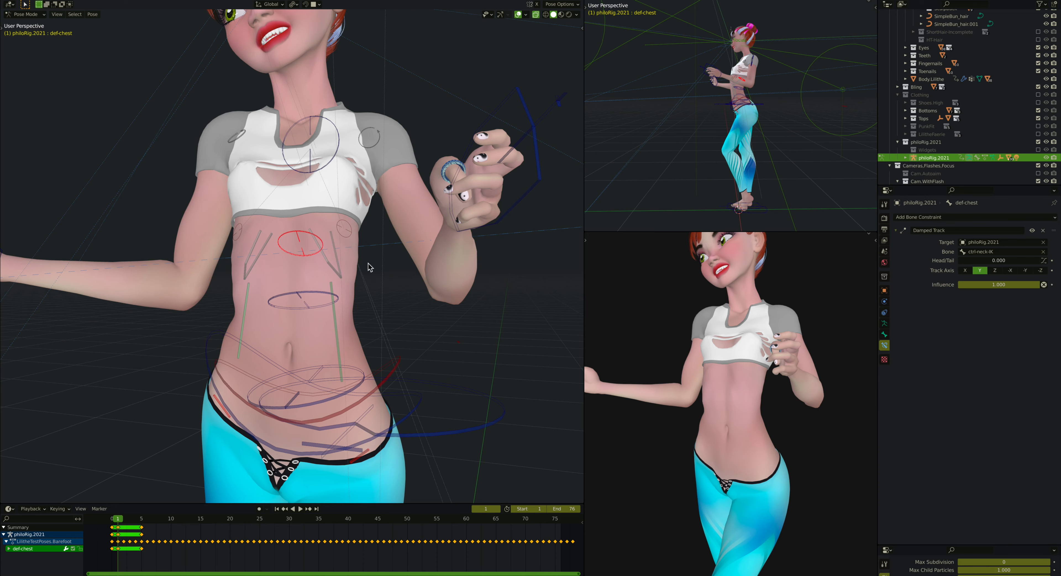
Switch from posing to Object Mode, select the Body.Lilithe mesh and examine its modifier stack around RibsSmooth and Skinniness
key(ctrl+Tab)
click(305, 282)
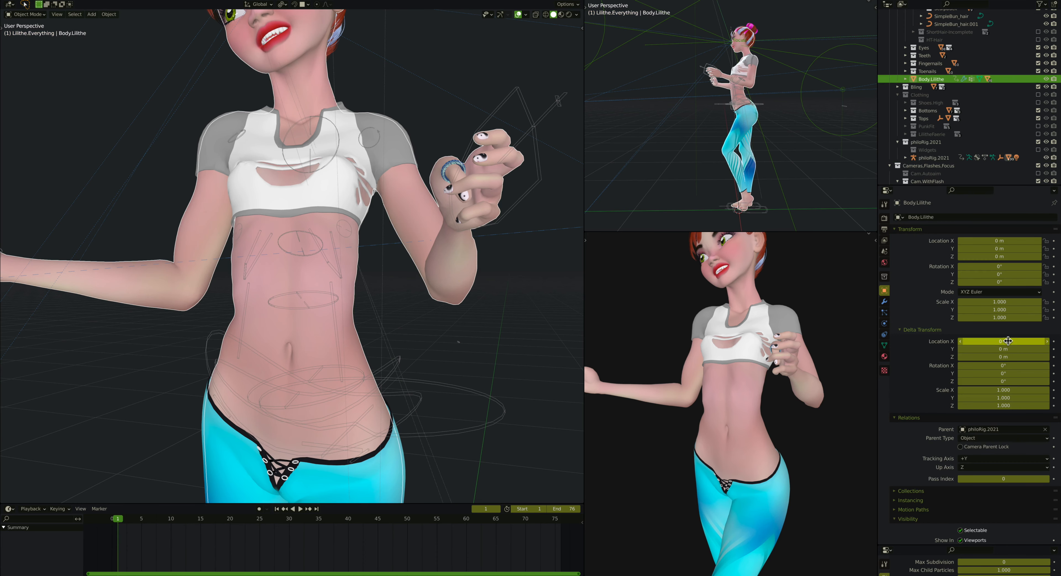
click(884, 303)
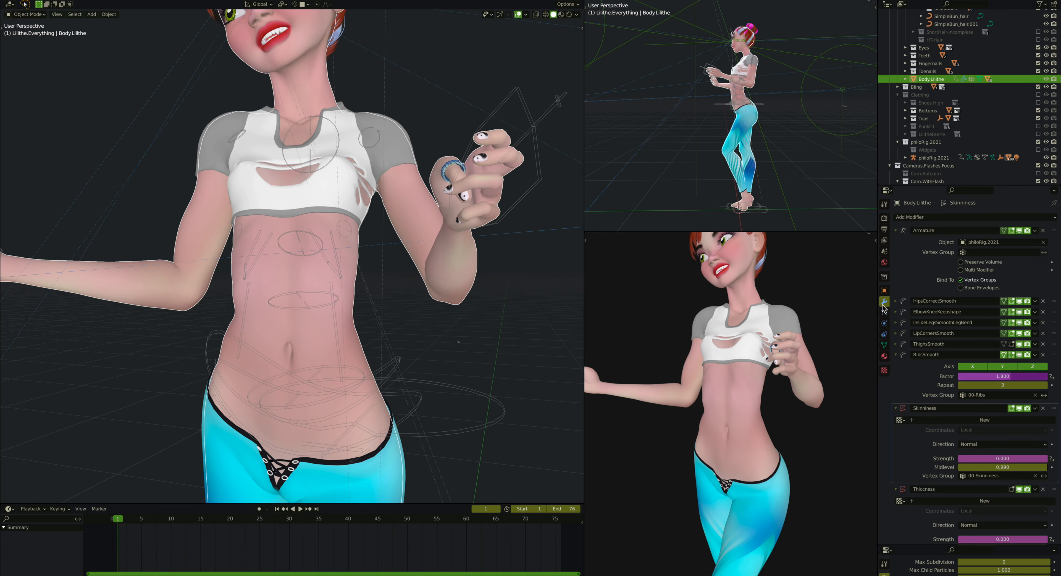
scroll(913, 375, down, 2)
scroll(913, 375, up, 3)
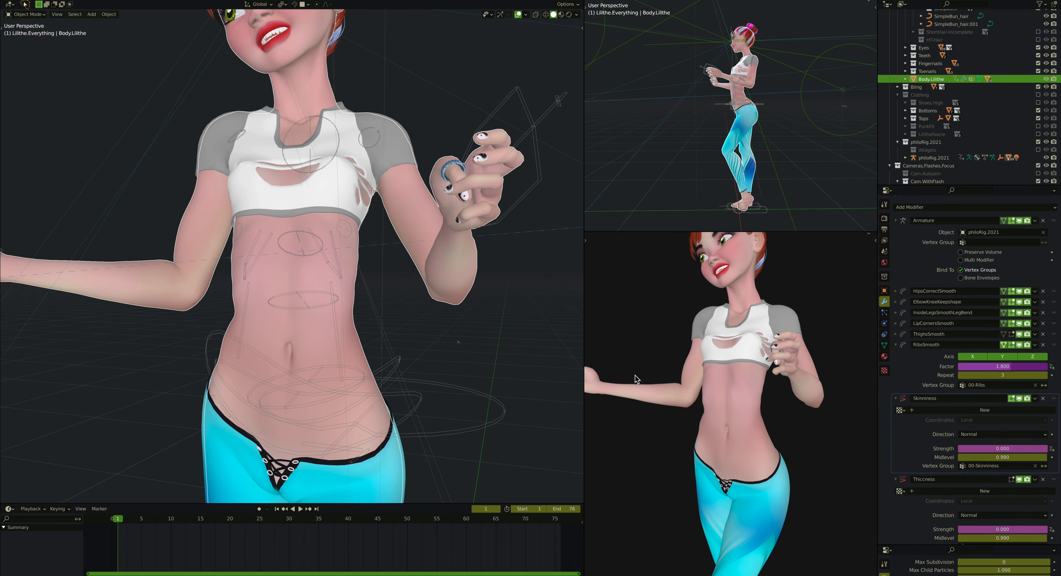
Return the philoRig.2021 armature to Pose Mode and select the left rib-to-hip stretch bone
click(303, 230)
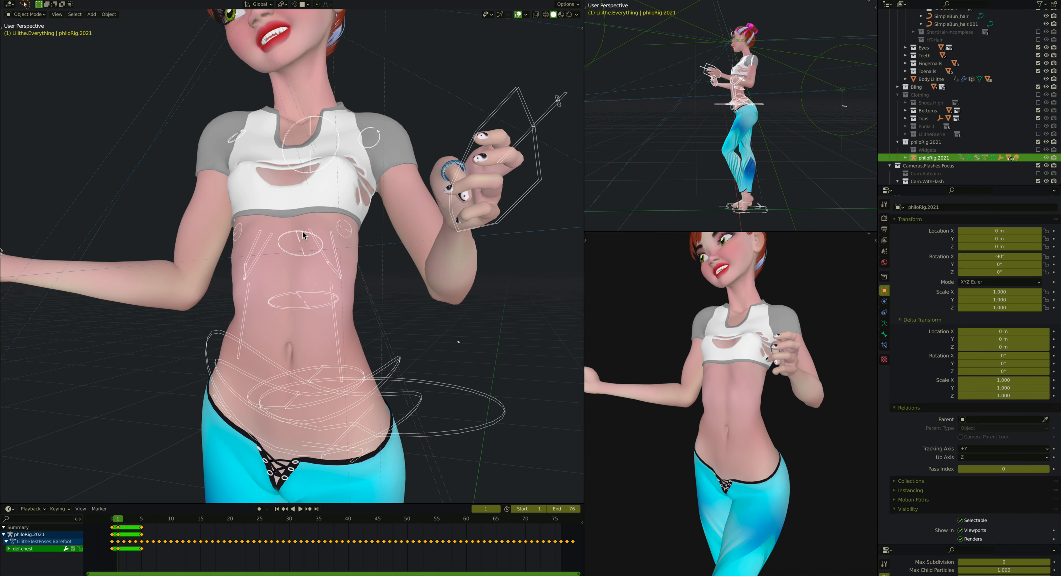
key(ctrl+Tab)
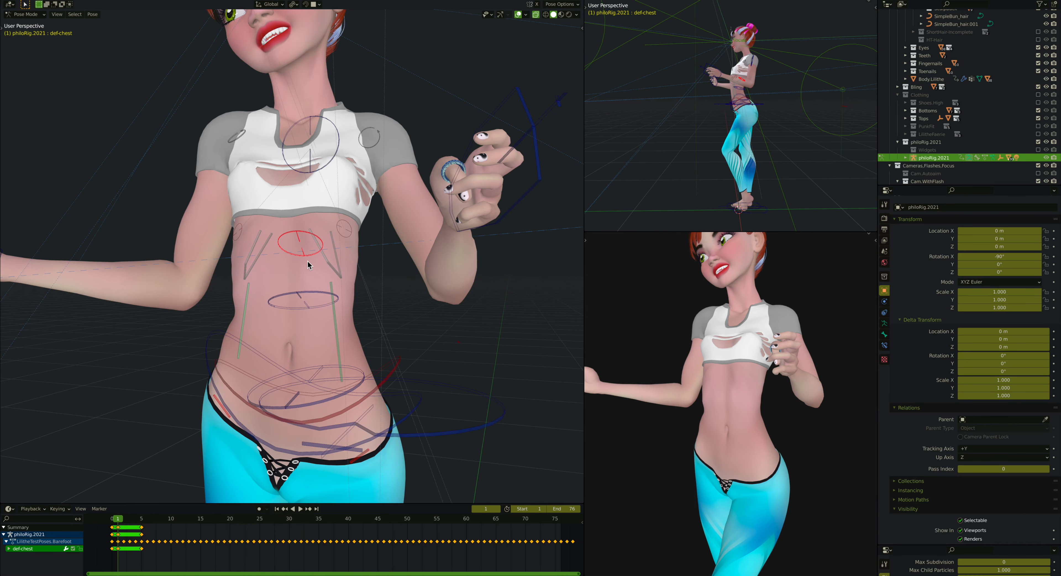
middle_drag(308, 261, 299, 305)
click(334, 300)
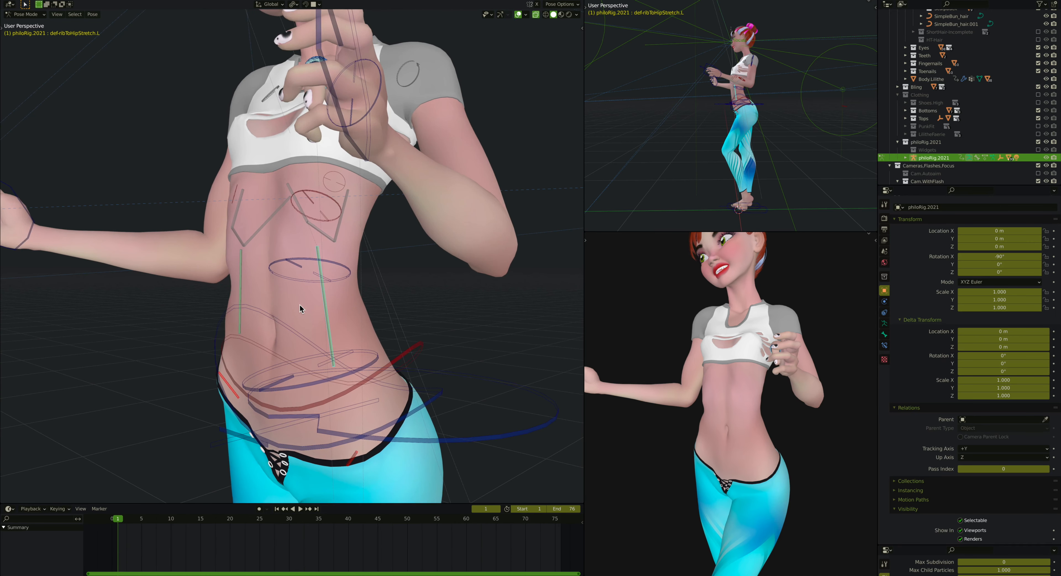
Try moving def-breastScaleHelper.L while viewing the torso from its side
click(330, 190)
key(g)
right_click(352, 191)
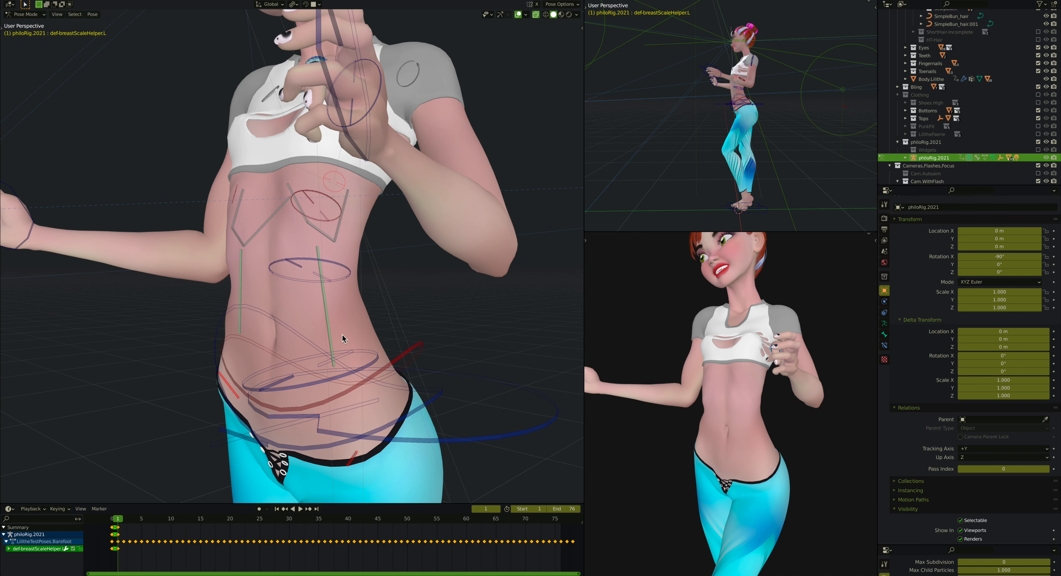
Examine the bone constraints of def-ribToHipStretch.L and of its stretch target, def-hipBone.L
click(328, 315)
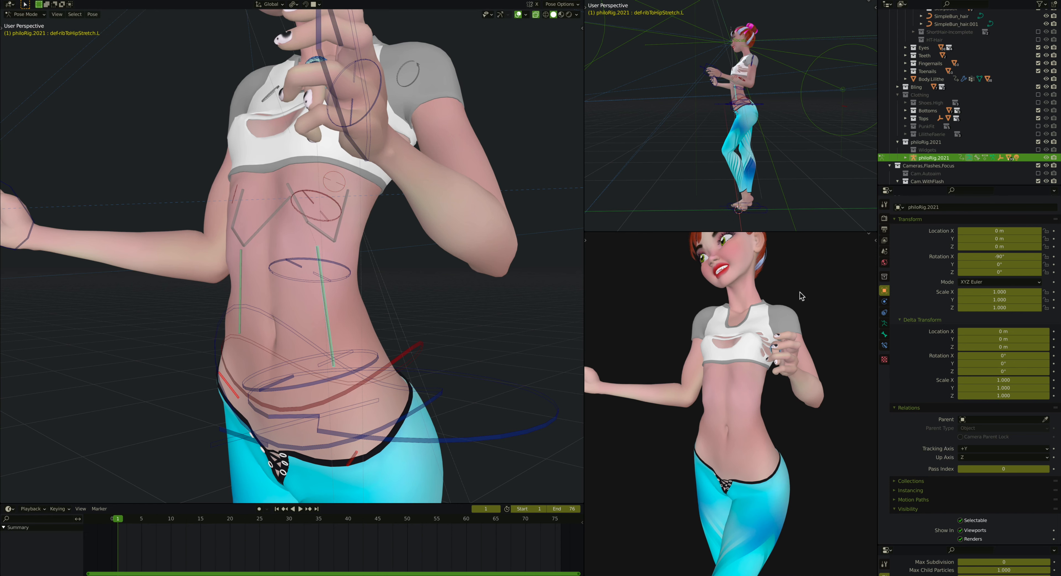
click(885, 345)
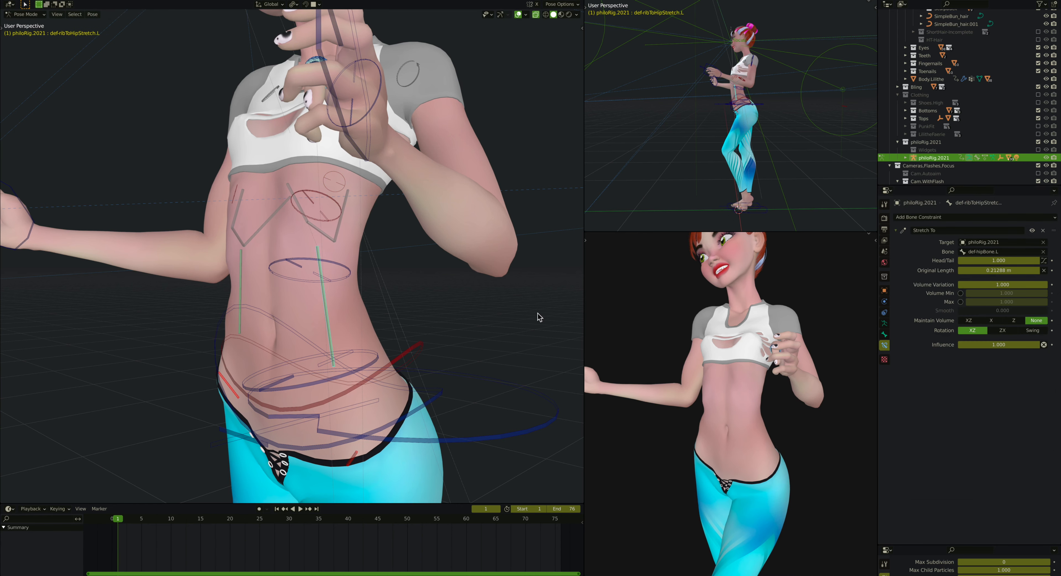
middle_drag(378, 360, 357, 375)
click(363, 411)
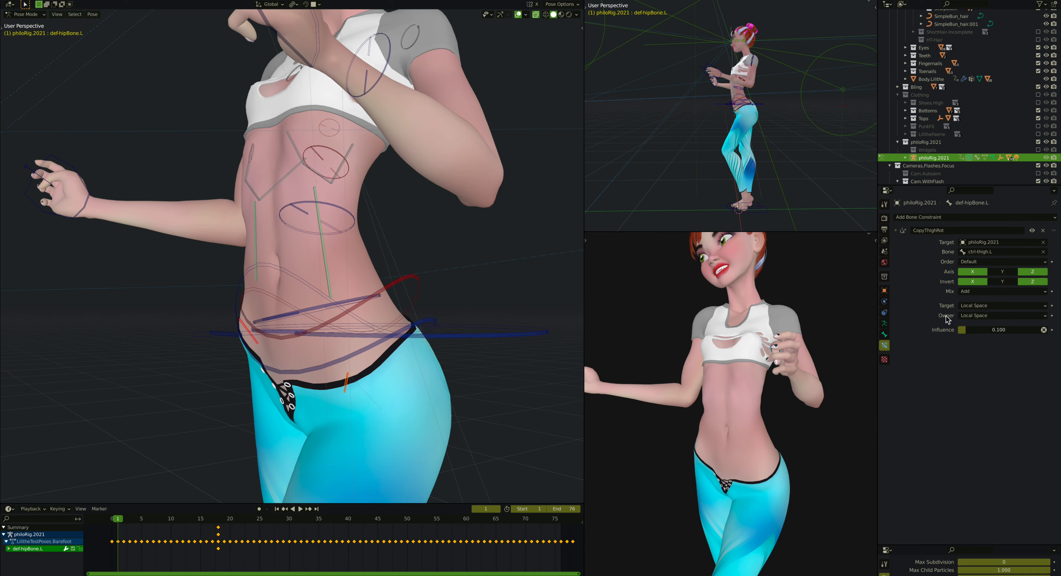
Preview the full character with rendered shading in the camera-style viewport without overlays
scroll(355, 349, down, 2)
mouse_move(355, 349)
shift+middle_down()
mouse_move(324, 341)
mouse_move(355, 349)
shift+middle_up()
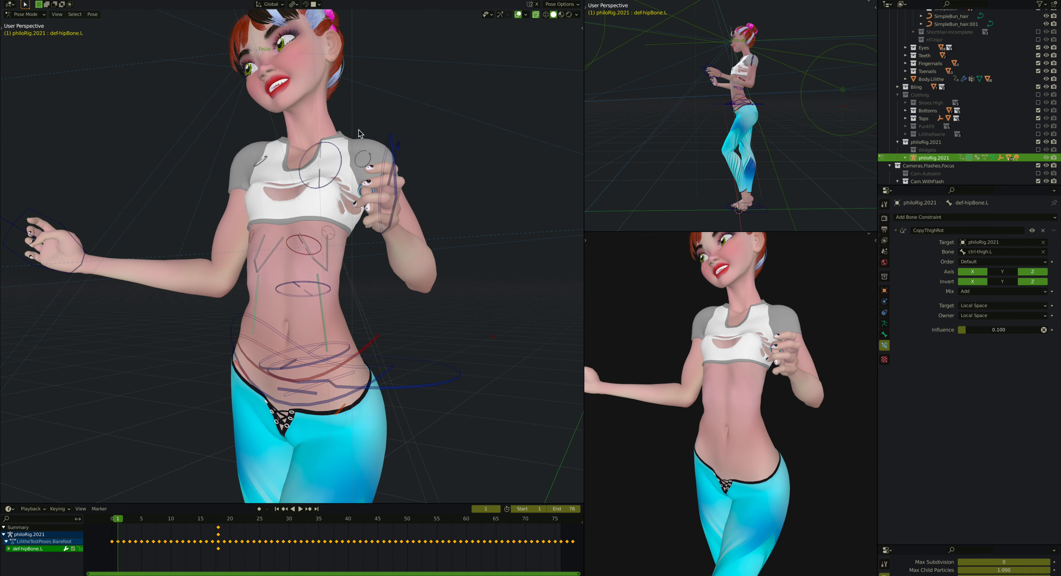
middle_drag(272, 245, 326, 170)
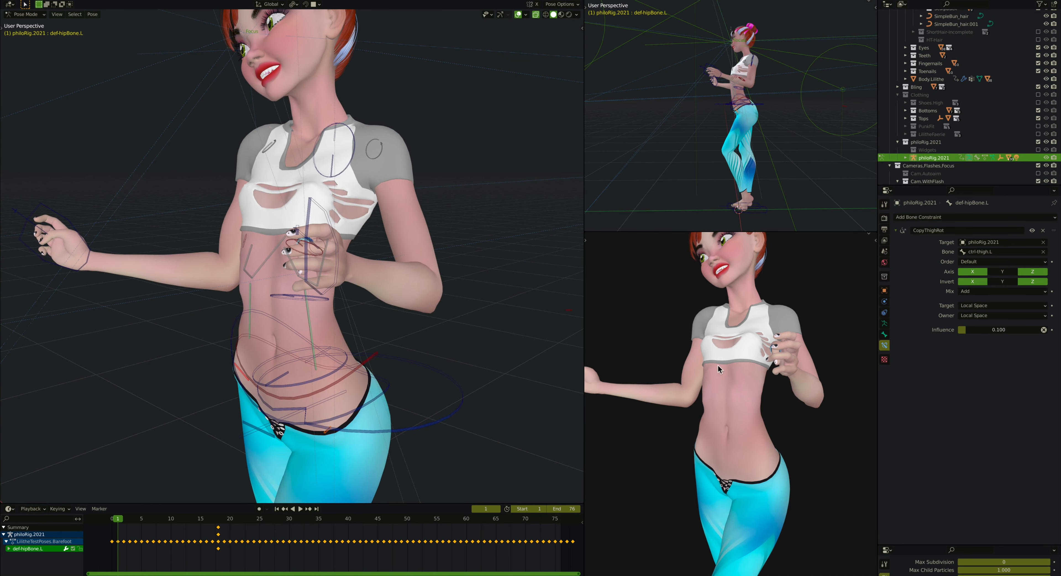
scroll(717, 365, down, 1)
key(z)
click(729, 361)
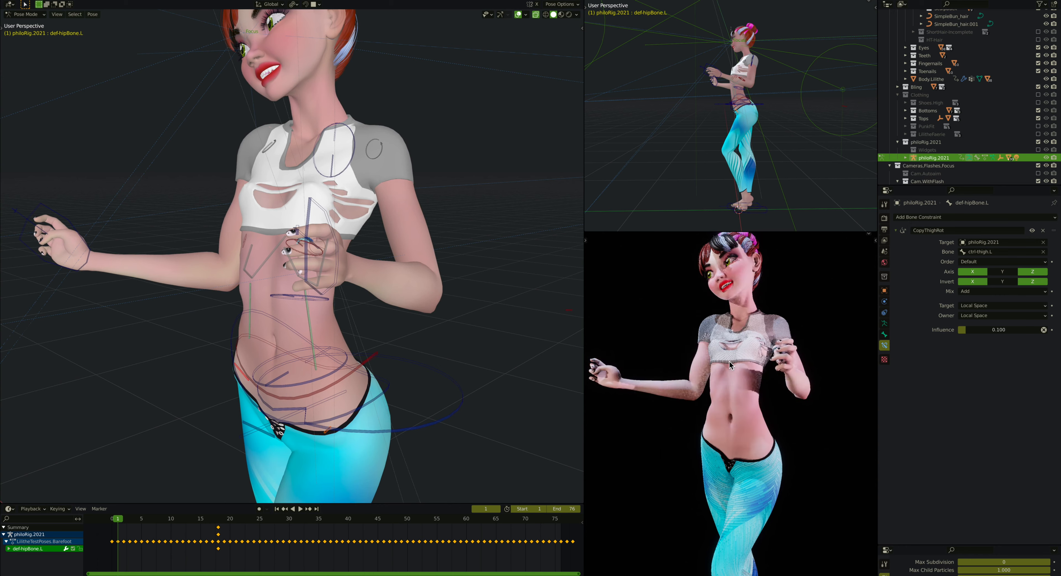
middle_drag(687, 370, 687, 370)
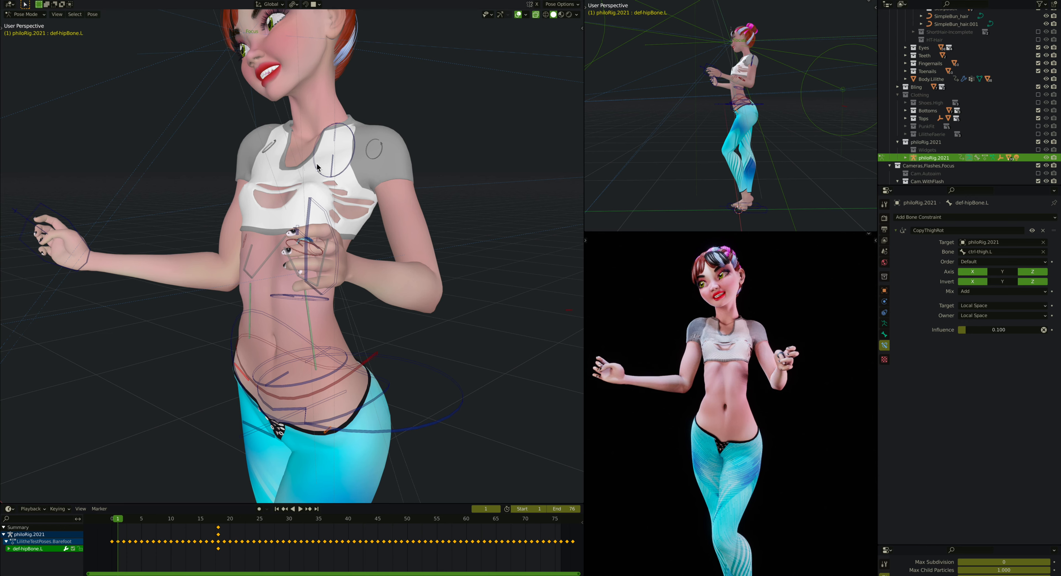
Try moving the ctrl-neck-IK control to test how the torso follows
click(335, 179)
middle_drag(335, 179, 335, 179)
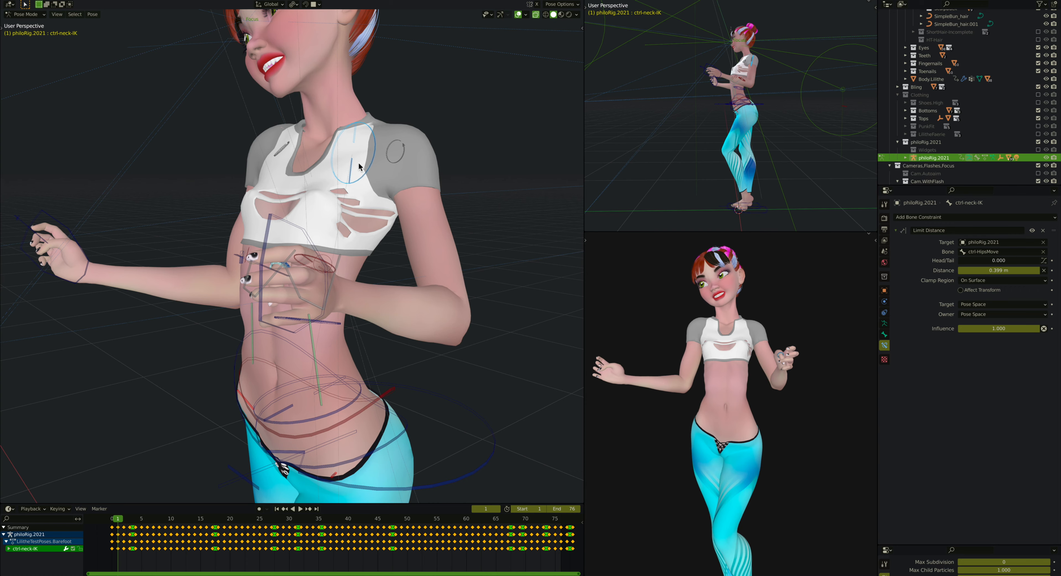
key(g)
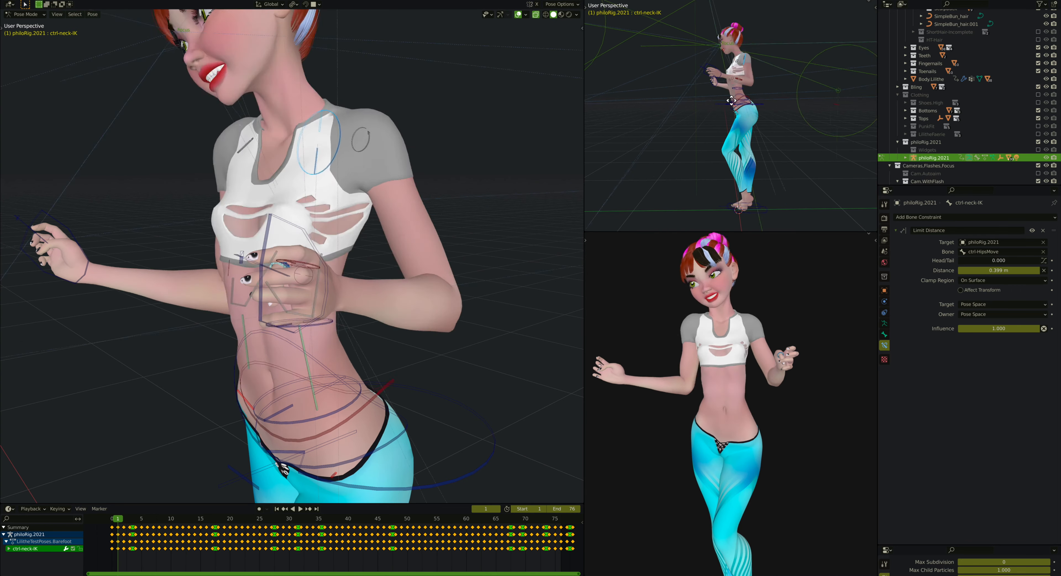
right_click(708, 104)
scroll(296, 389, down, 1)
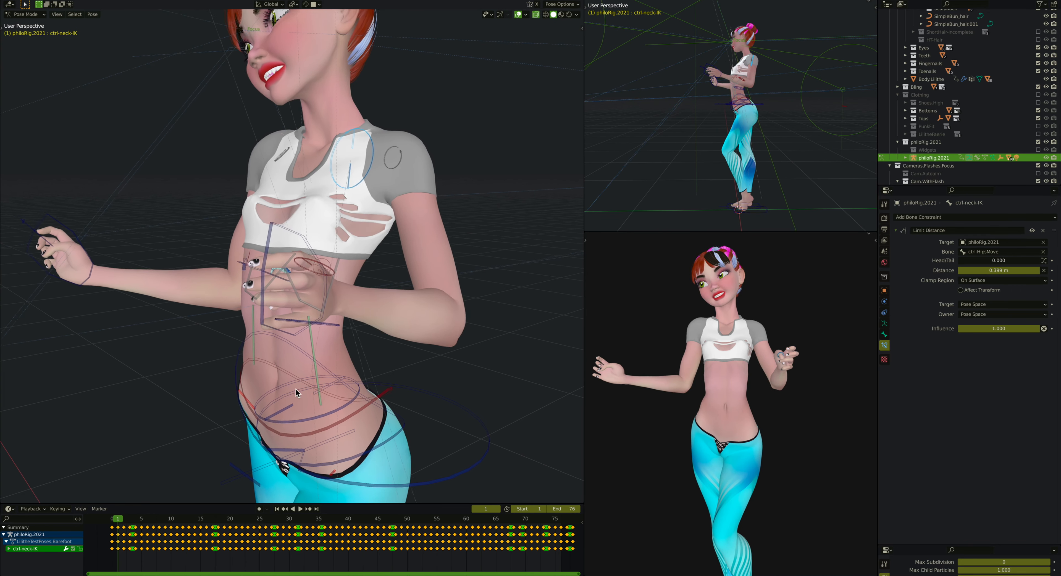
Try bending the torso far forward with the neck IK control while viewing the waist from the opposite side
middle_drag(296, 390, 297, 342)
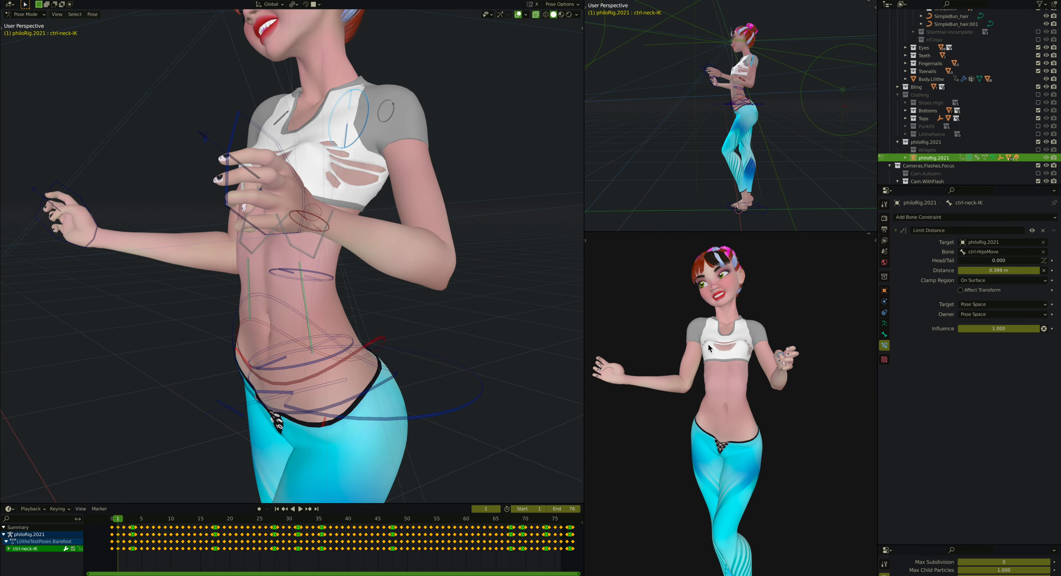
middle_drag(708, 348, 757, 390)
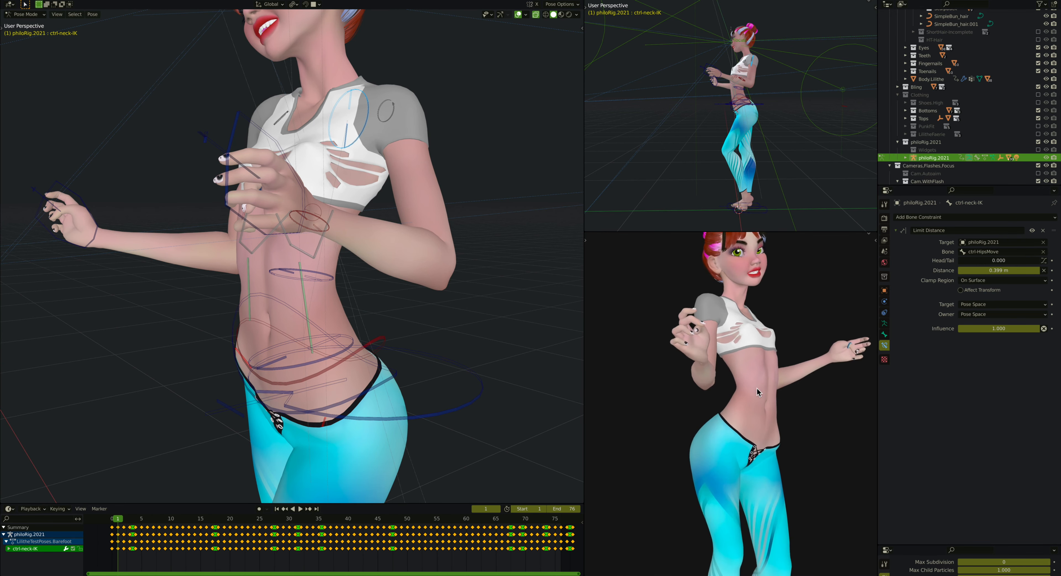
scroll(756, 388, up, 3)
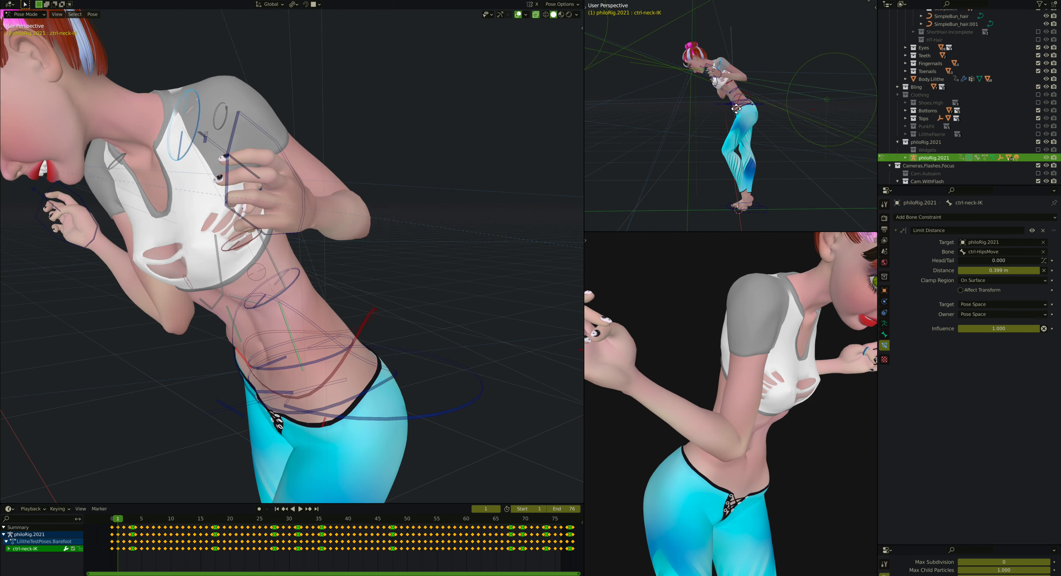
right_click(741, 93)
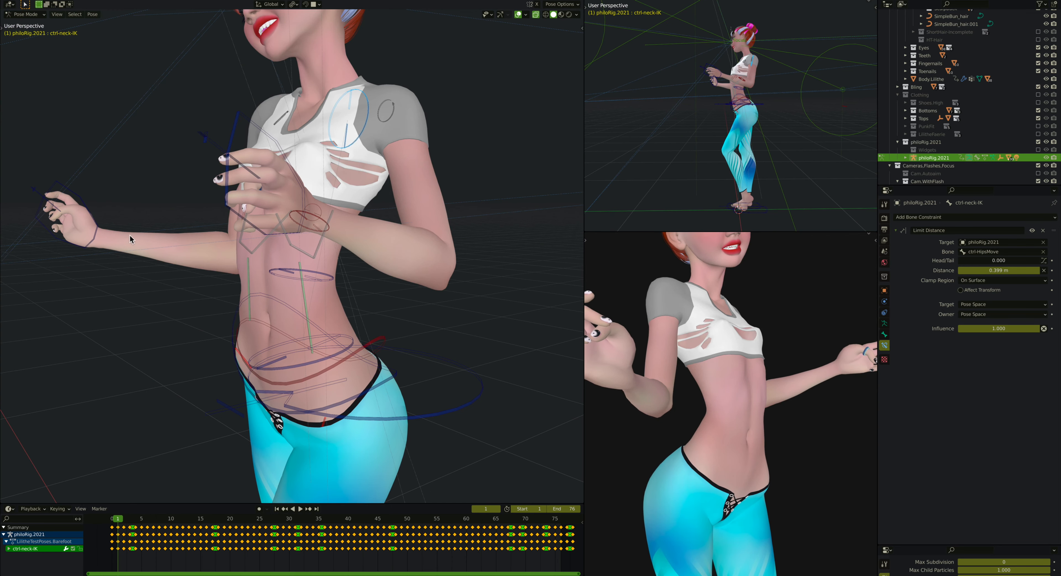
Add ctrl-handIK.R to the neck control selection and move both forward and down to bend the torso over
shift+click(98, 238)
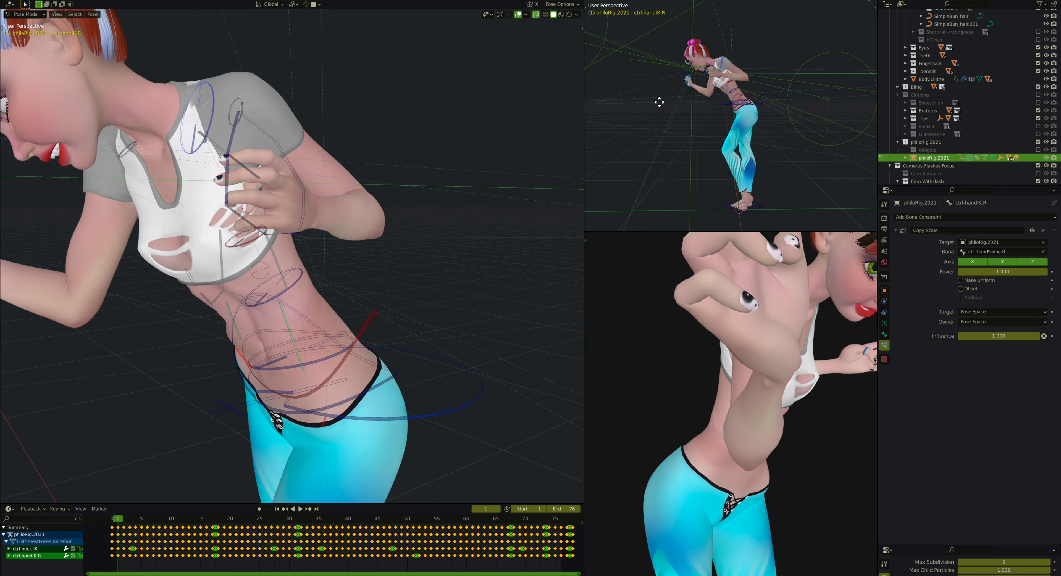
right_click(660, 103)
middle_drag(798, 307, 742, 428)
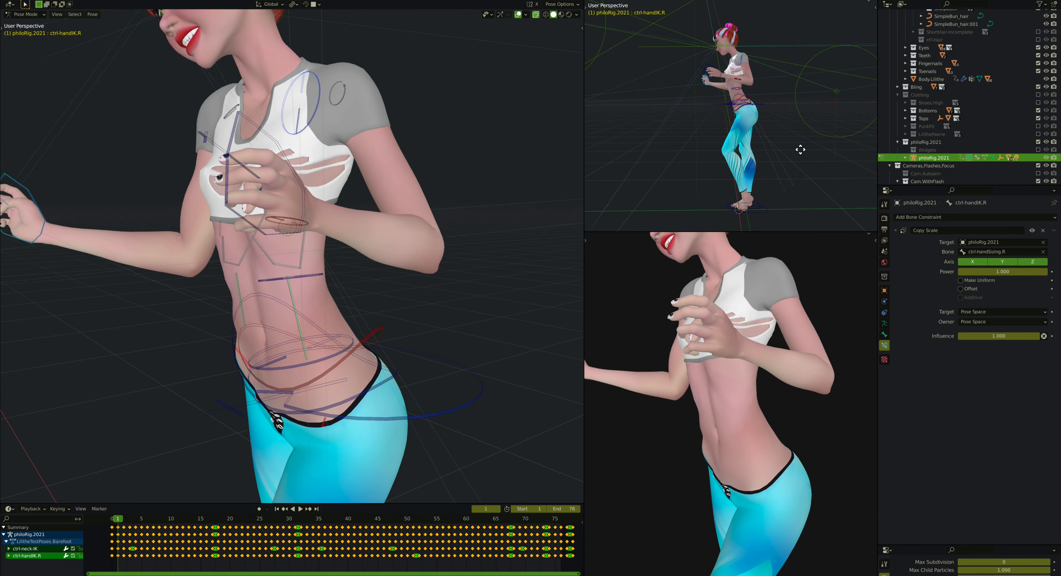
click(783, 159)
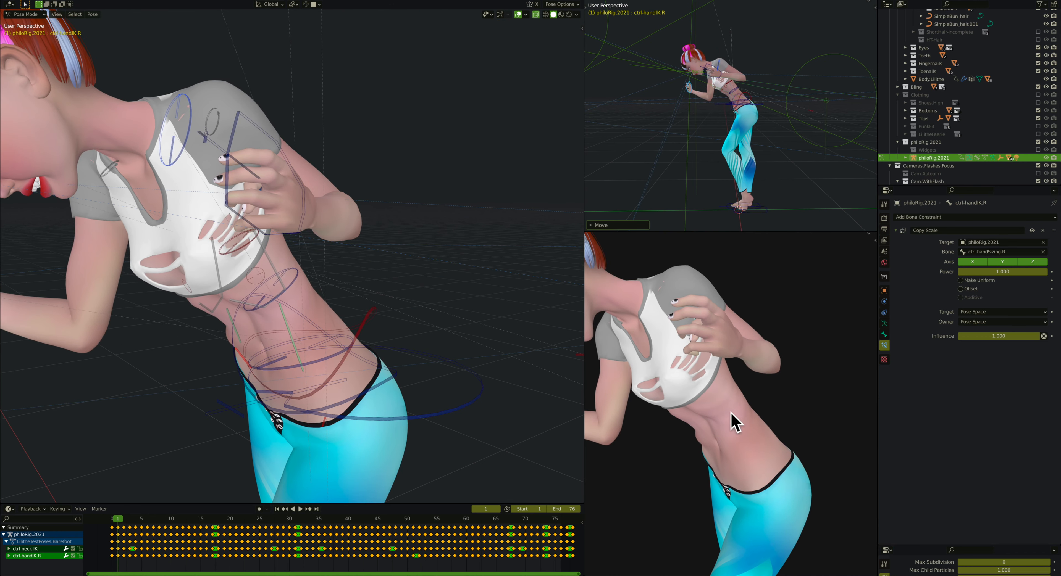
Select the def-ribToHipStretch bones and examine from several angles how they span the waist between ribs and hips
click(283, 322)
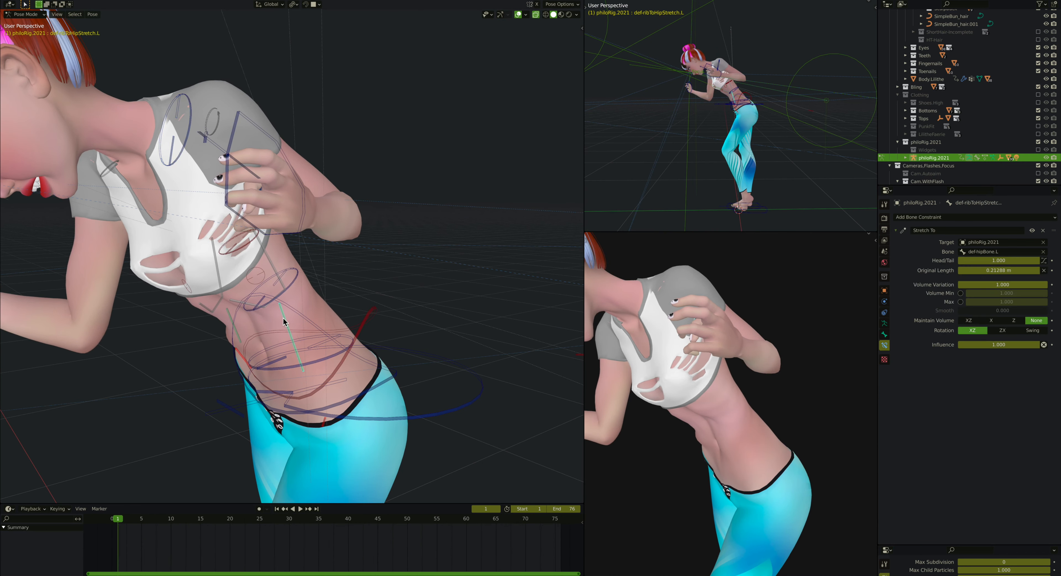
middle_drag(311, 325, 311, 328)
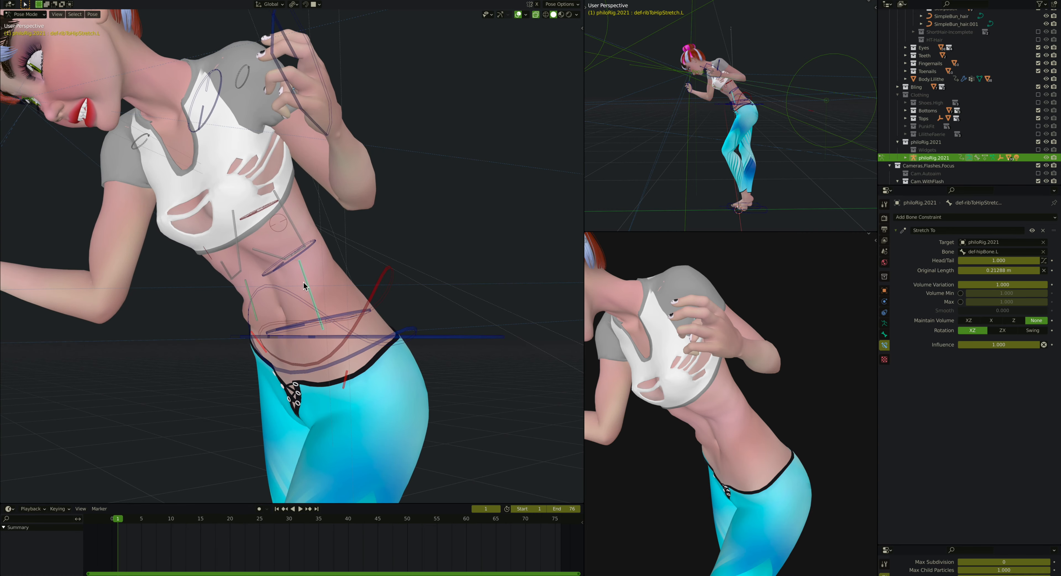
middle_drag(269, 297, 269, 296)
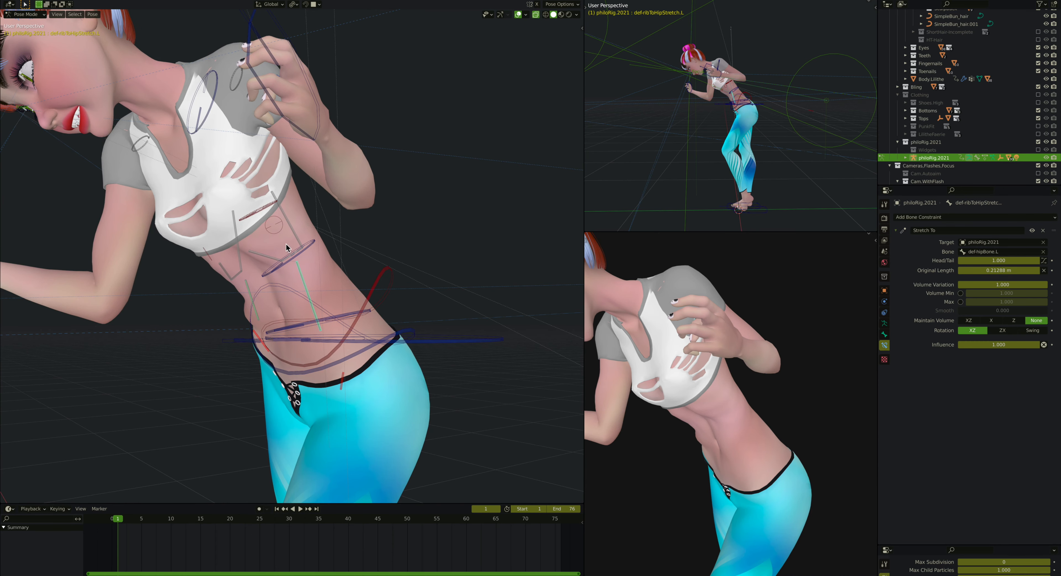
middle_drag(295, 250, 294, 239)
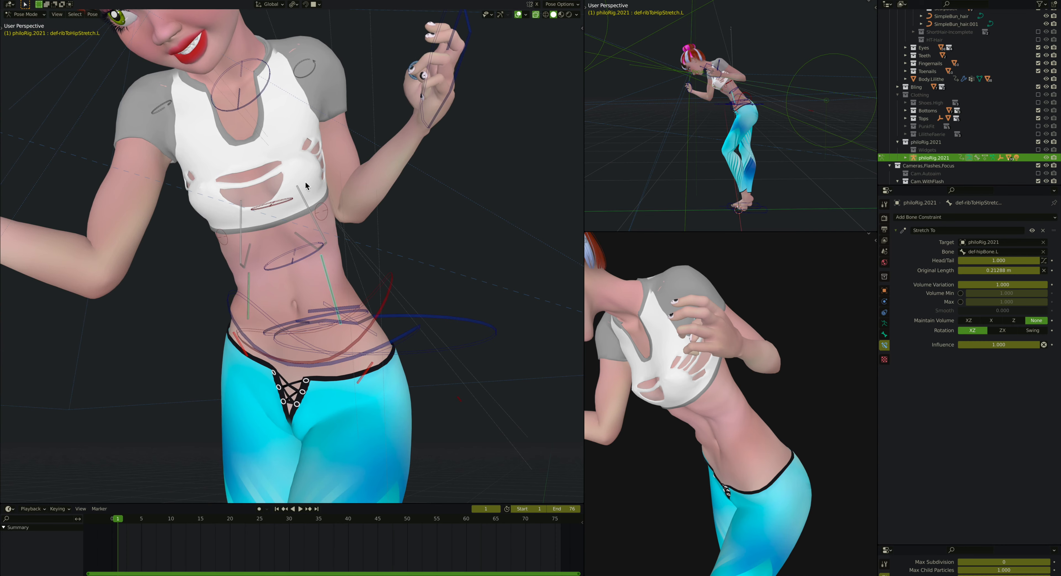
middle_drag(321, 237, 322, 237)
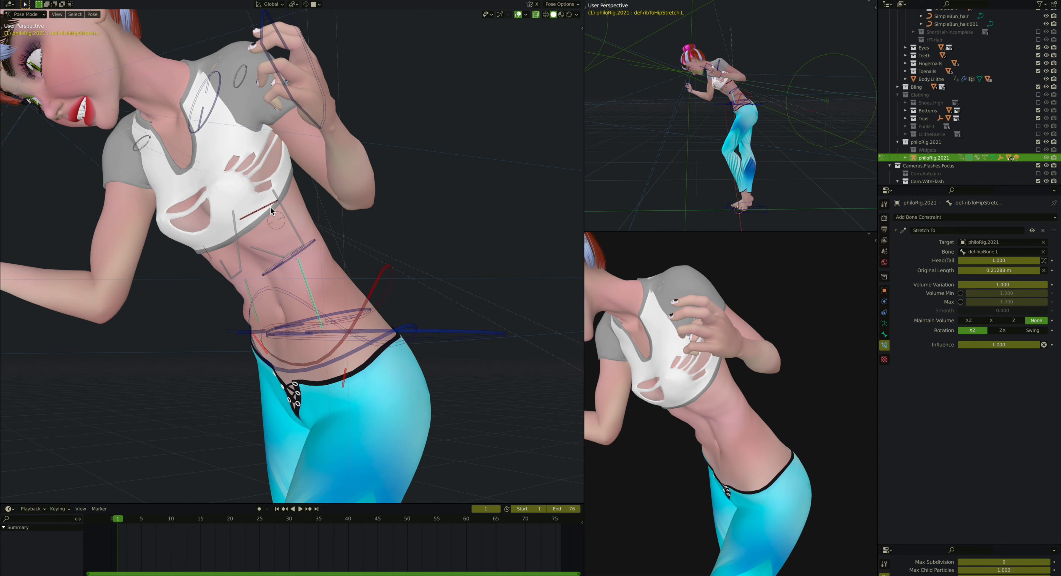
middle_drag(271, 211, 271, 211)
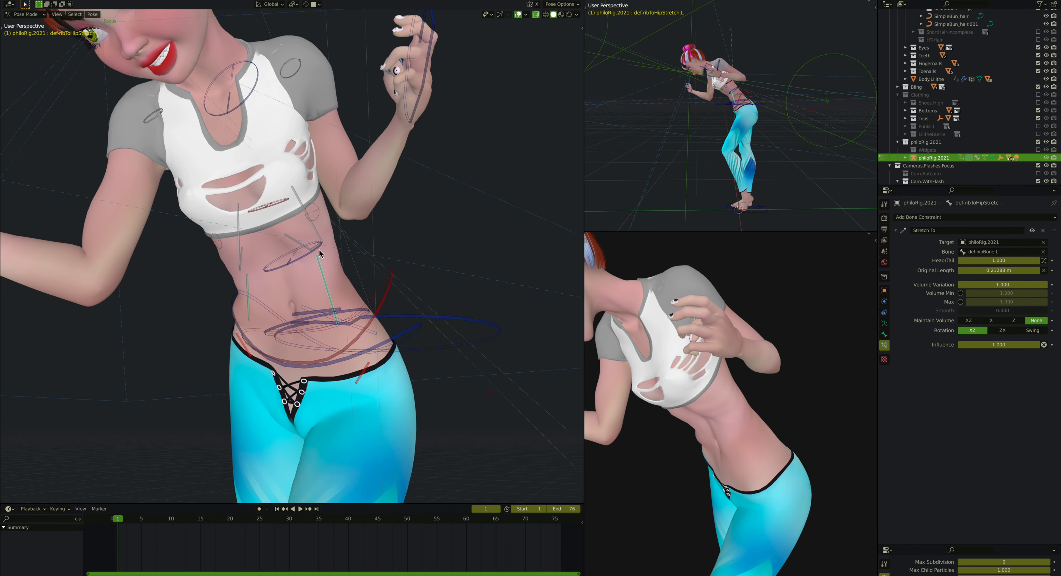
middle_drag(329, 212, 311, 219)
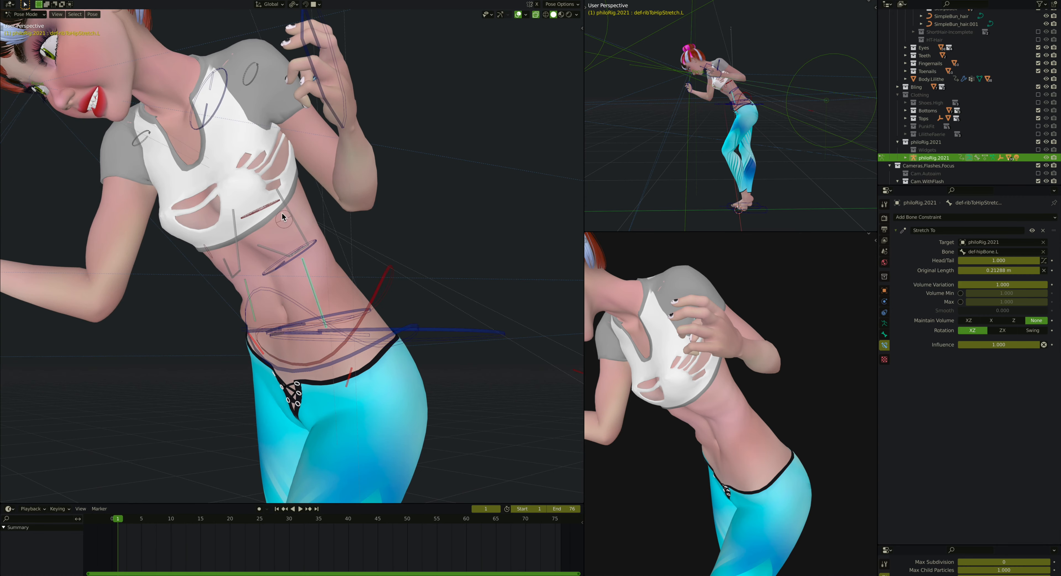
scroll(282, 217, left, 5)
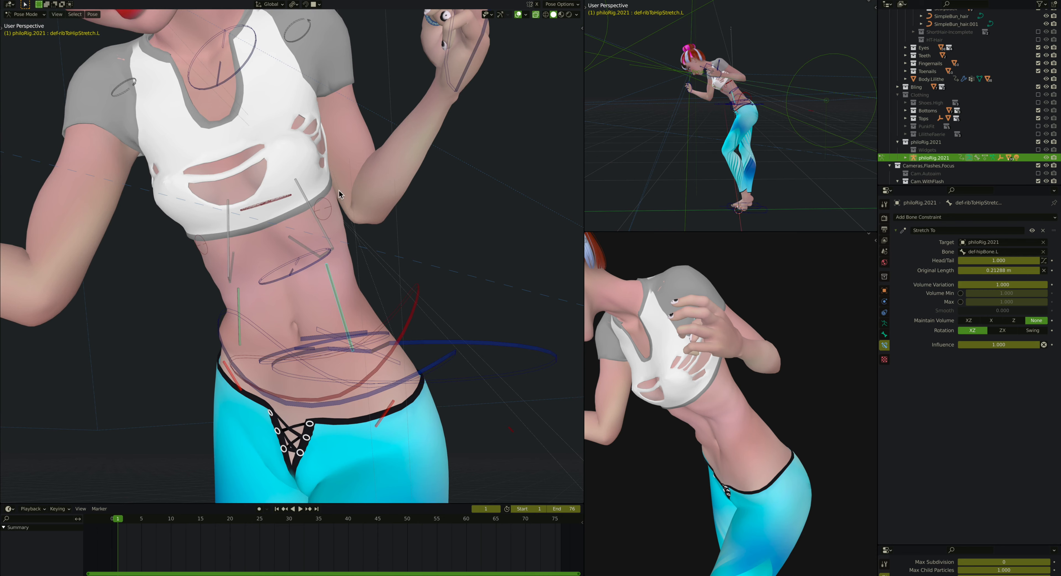
Try moving and scaling the def-breastScaleHelper.L bone to test its effect on the upper torso
click(329, 216)
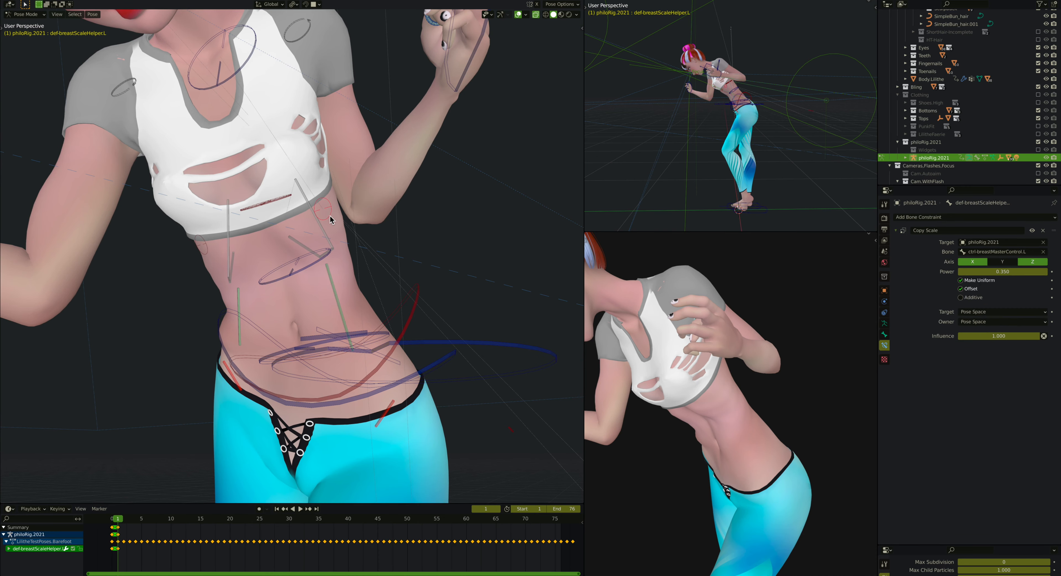
key(g)
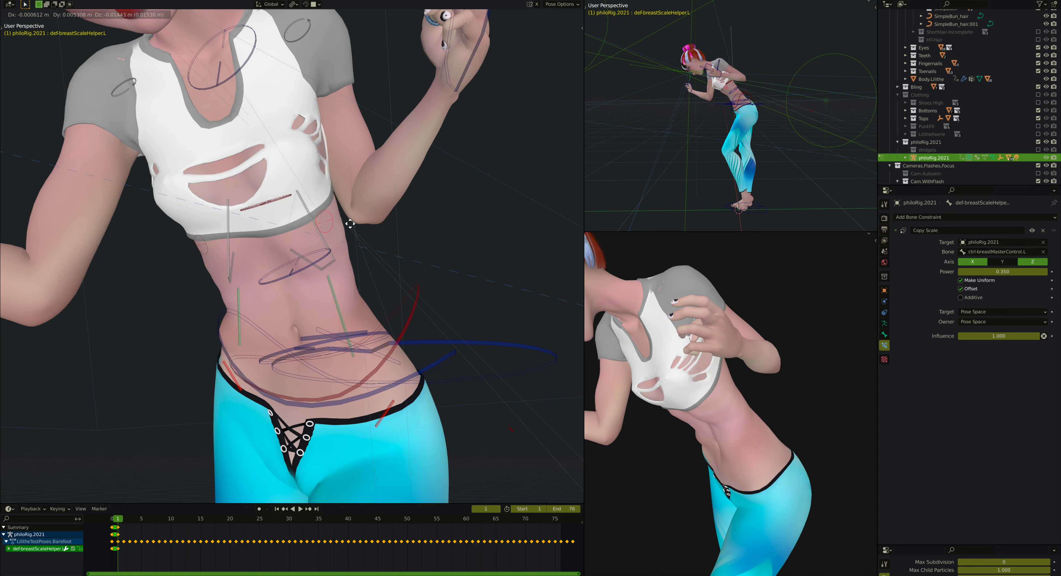
click(326, 219)
scroll(340, 242, down, 3)
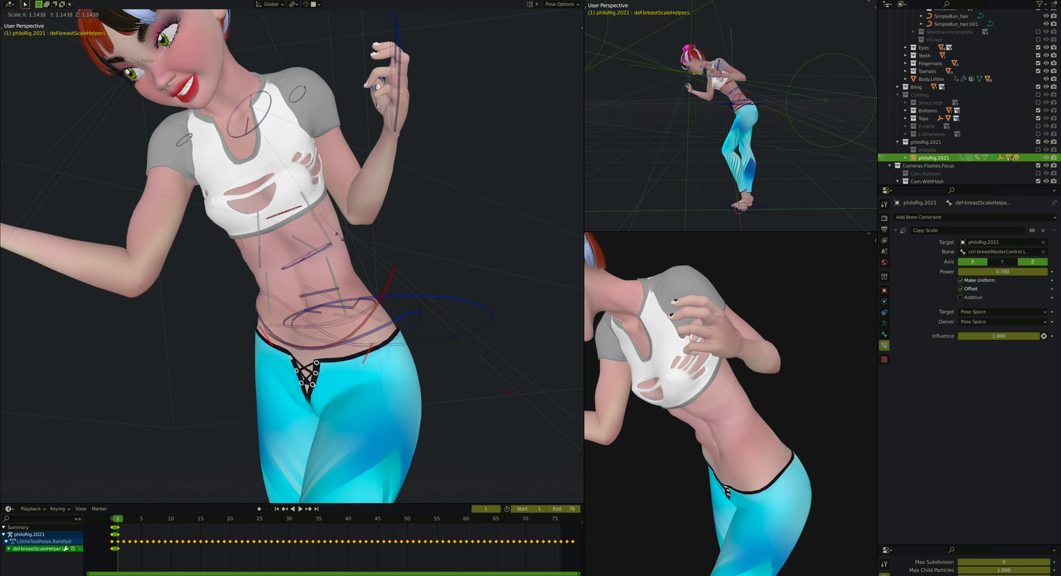
right_click(337, 232)
key(g)
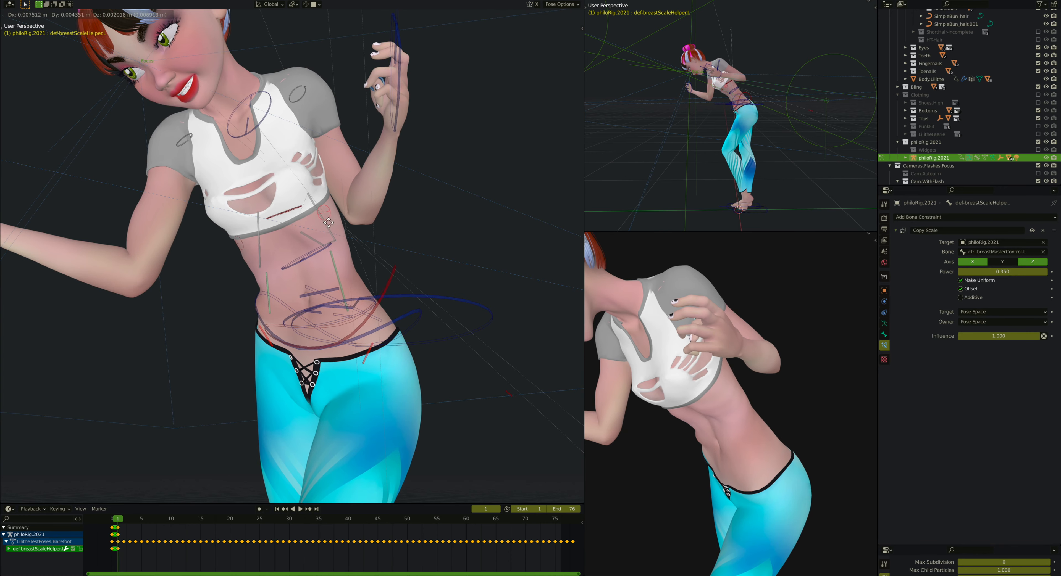
right_click(310, 224)
scroll(305, 216, up, 1)
scroll(306, 221, up, 1)
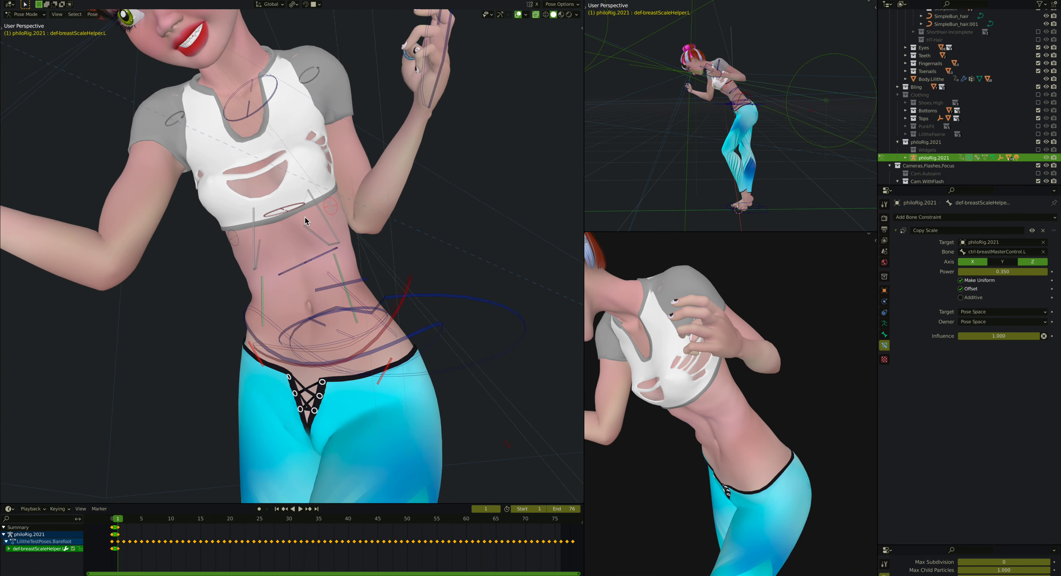
Undo the bent-over pose and select the def-chest bone
key(ctrl+z)
middle_drag(305, 221, 304, 221)
click(305, 221)
scroll(304, 223, up, 2)
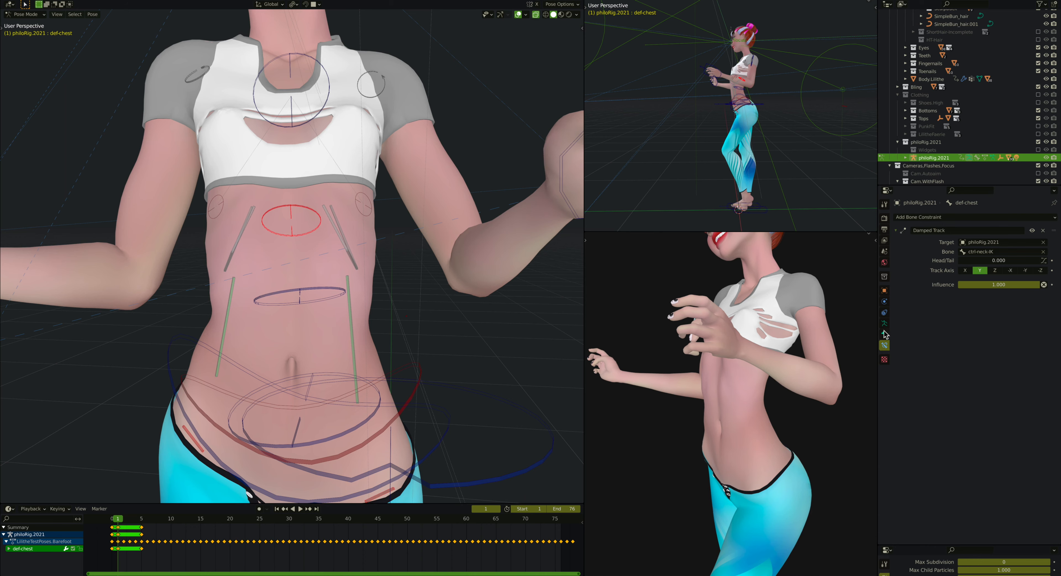
Switch to Object Mode, select the Body.Lilithe mesh and show its modifiers
key(ctrl+Tab)
click(365, 306)
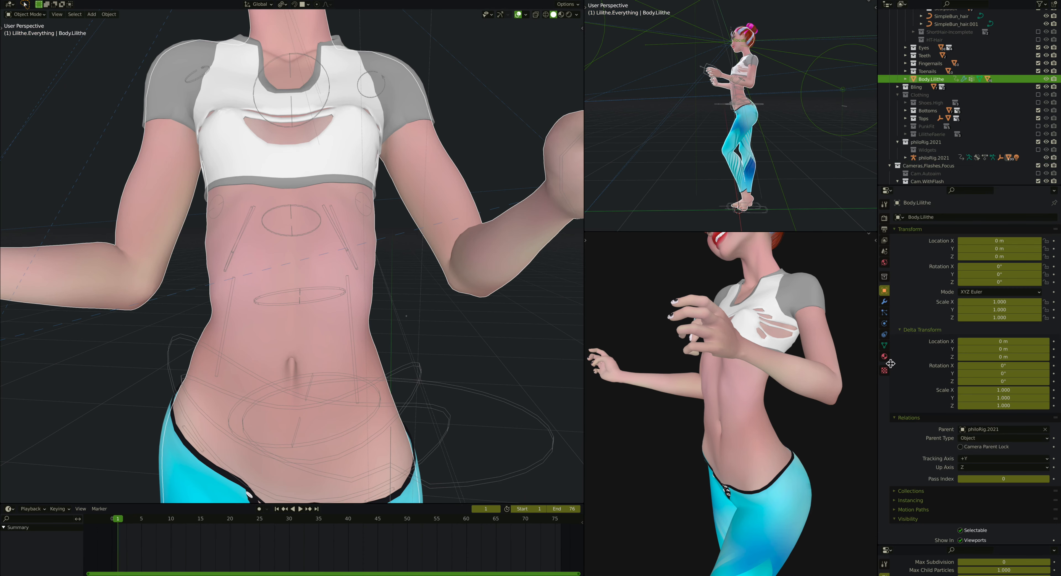
click(885, 303)
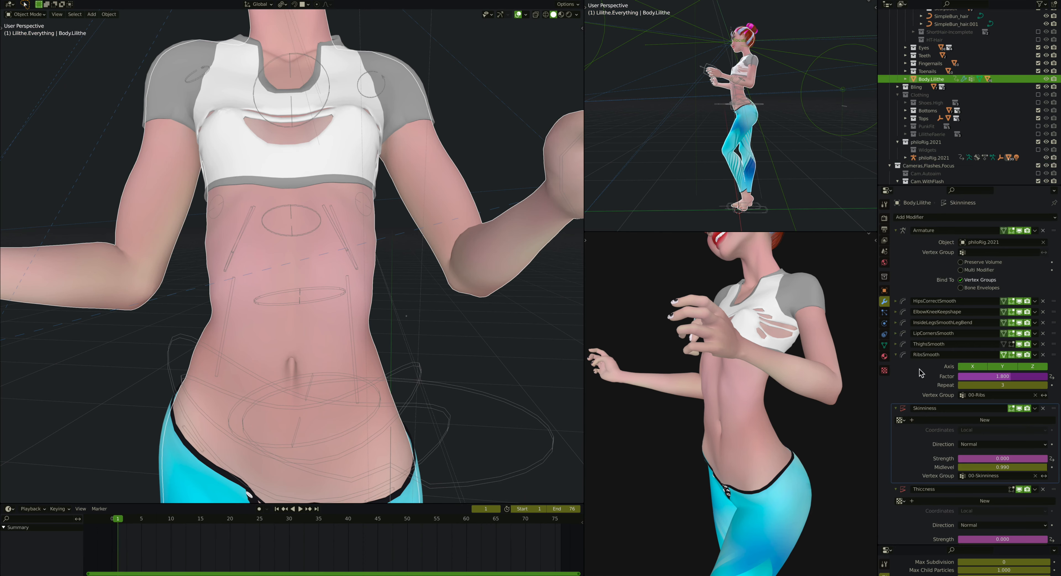
Compare the ribs without and with the RibsSmooth modifier by toggling its viewport display, and check its Factor
click(1020, 355)
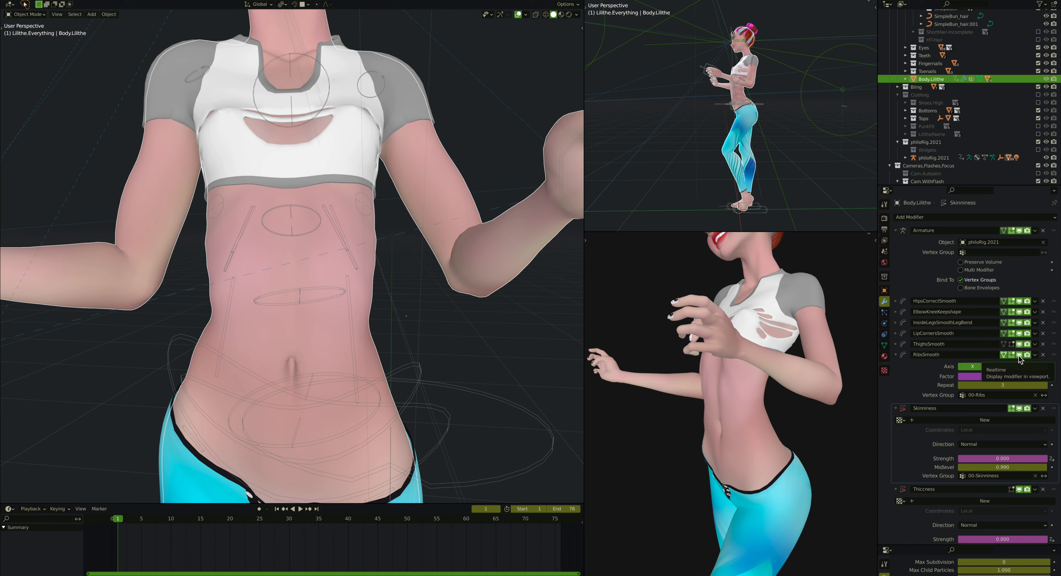
middle_drag(344, 215, 344, 215)
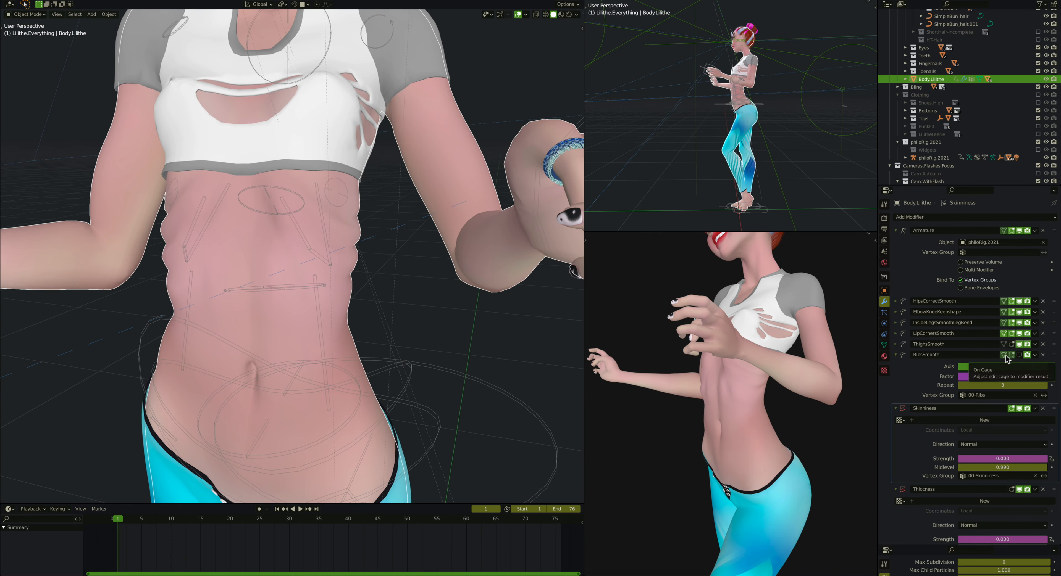
click(1019, 355)
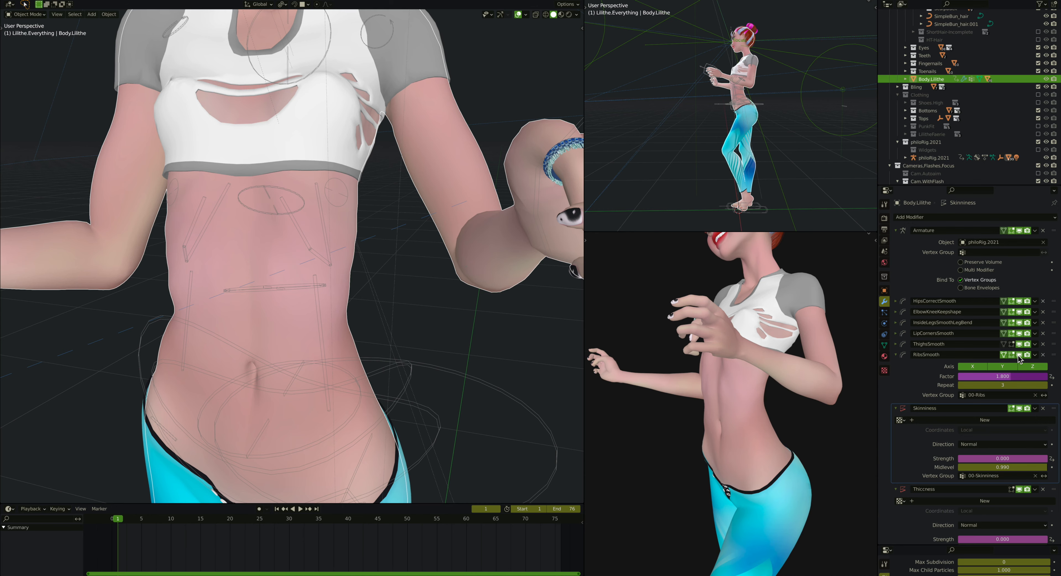
right_click(995, 376)
click(995, 377)
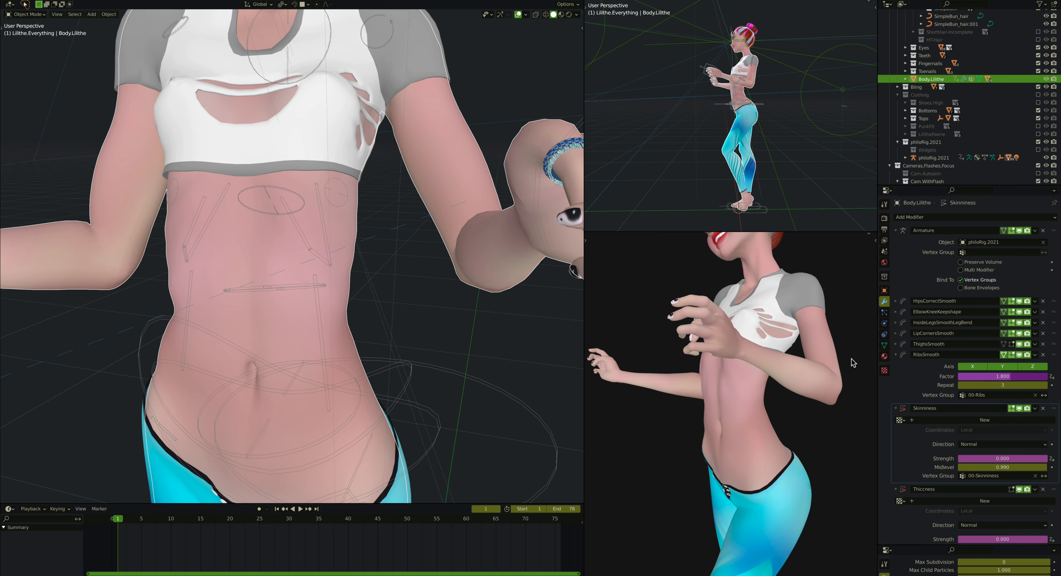
Return to posing the philoRig.2021 rig and try scaling the def-chest bone along its local X axis
click(274, 187)
key(ctrl+Tab)
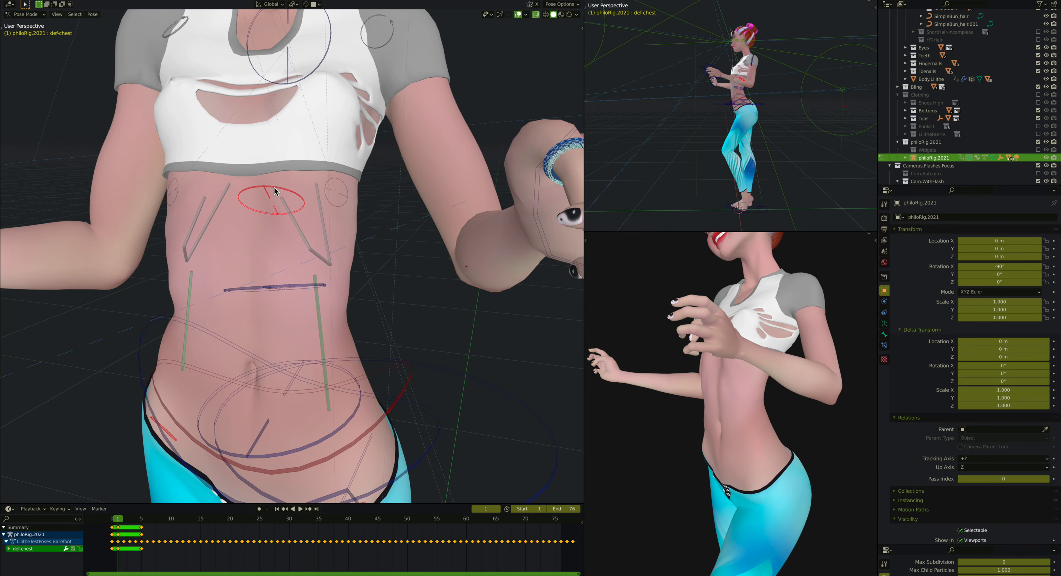
key(x)
key(x)
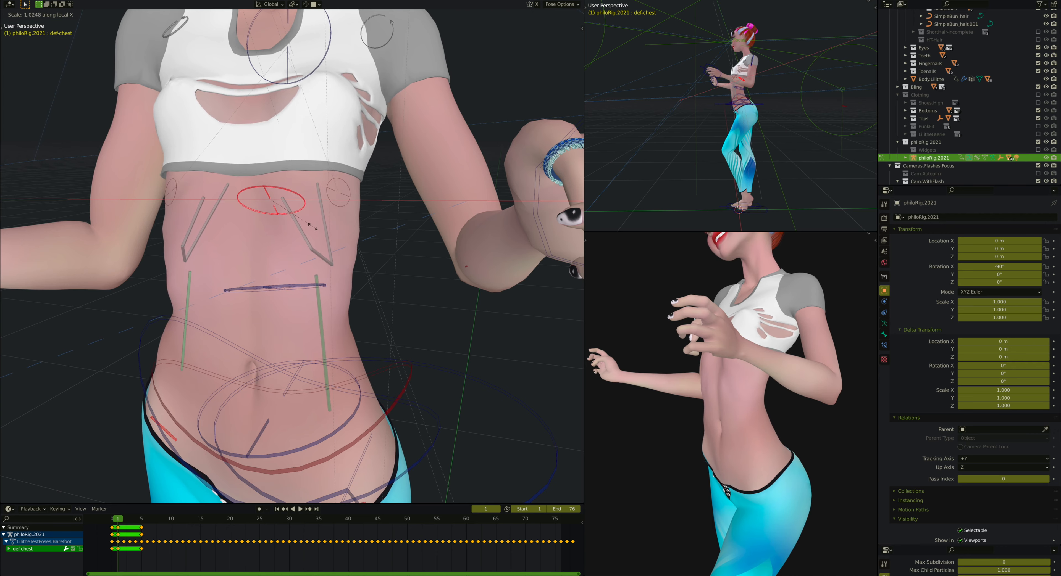
right_click(312, 227)
Go back to Object Mode and reselect the Body.Lilithe mesh to check which vertex group the RibsSmooth modifier uses
scroll(312, 227, down, 2)
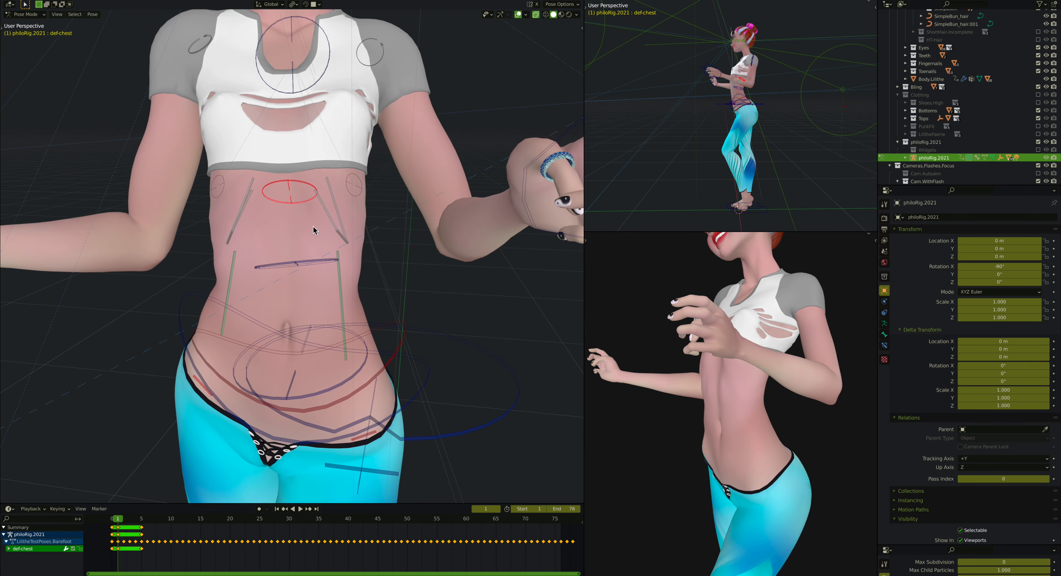
scroll(309, 241, down, 2)
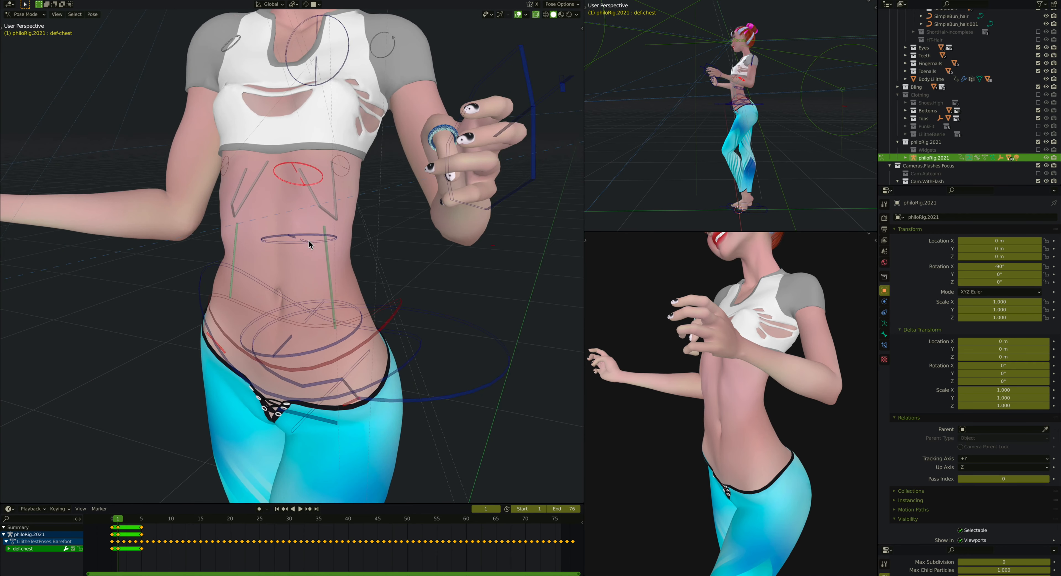
scroll(311, 187, up, 3)
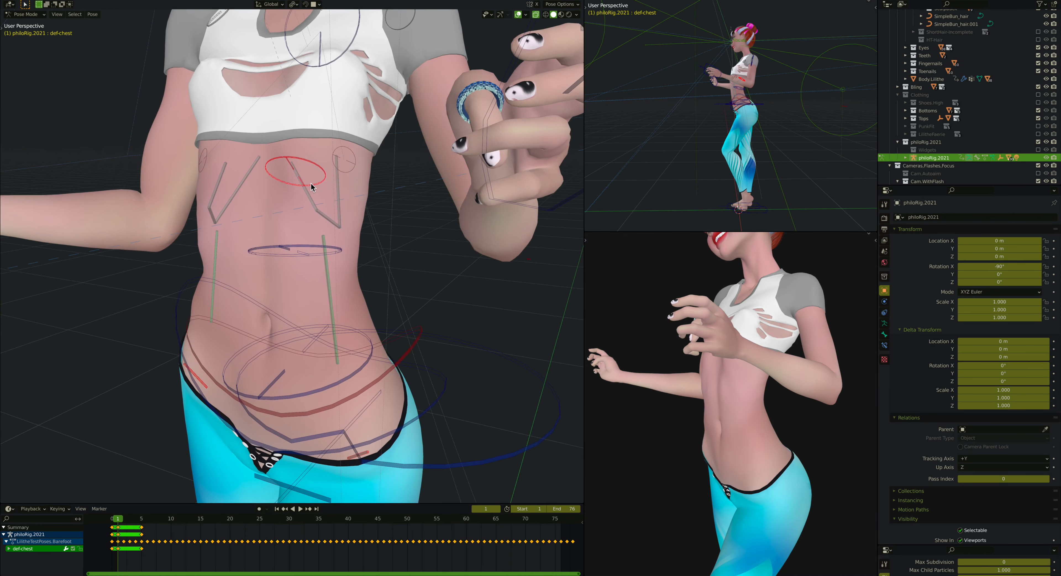
middle_drag(304, 165, 304, 165)
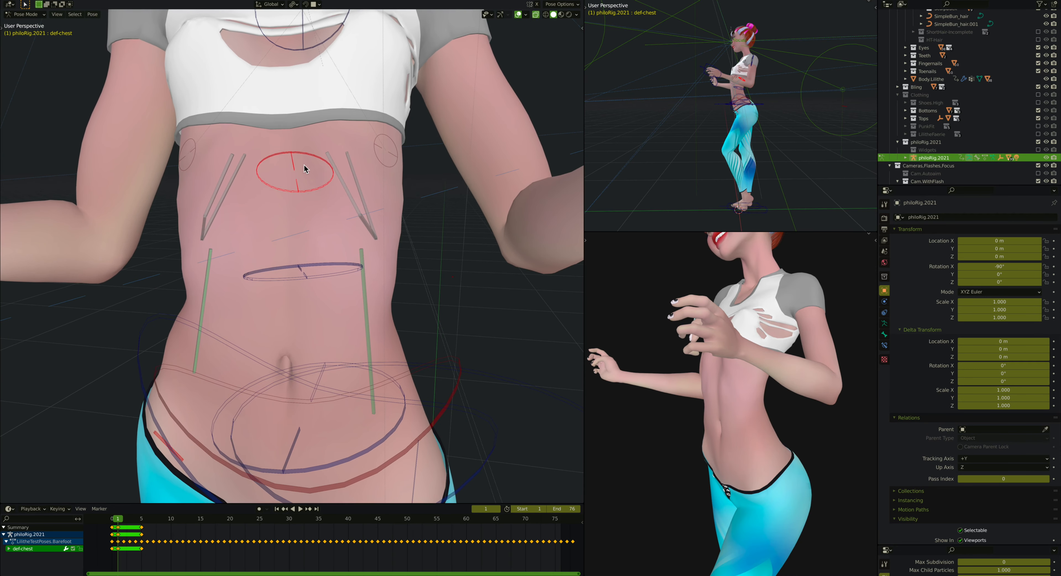
key(ctrl+Tab)
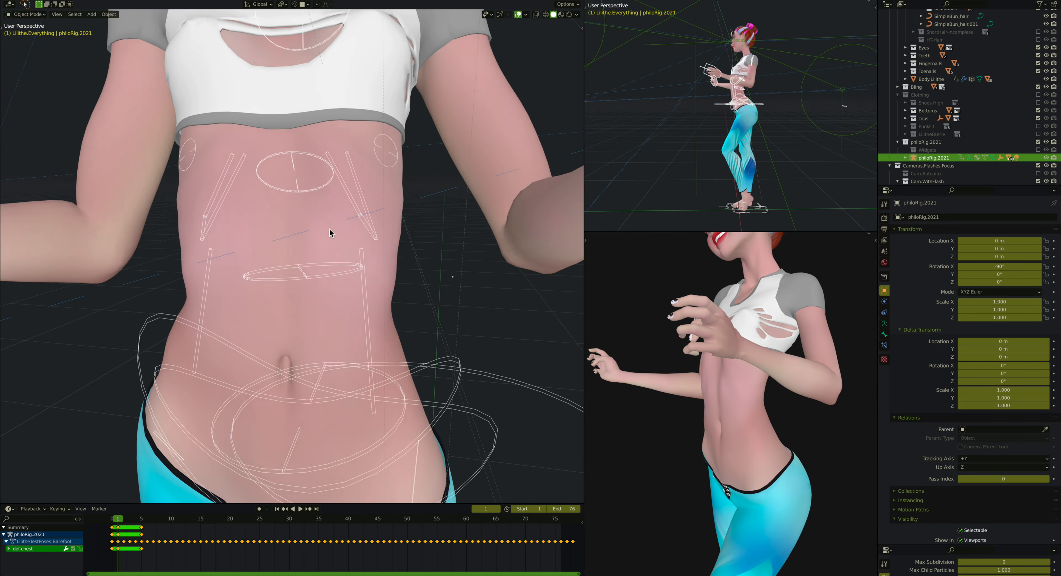
click(323, 222)
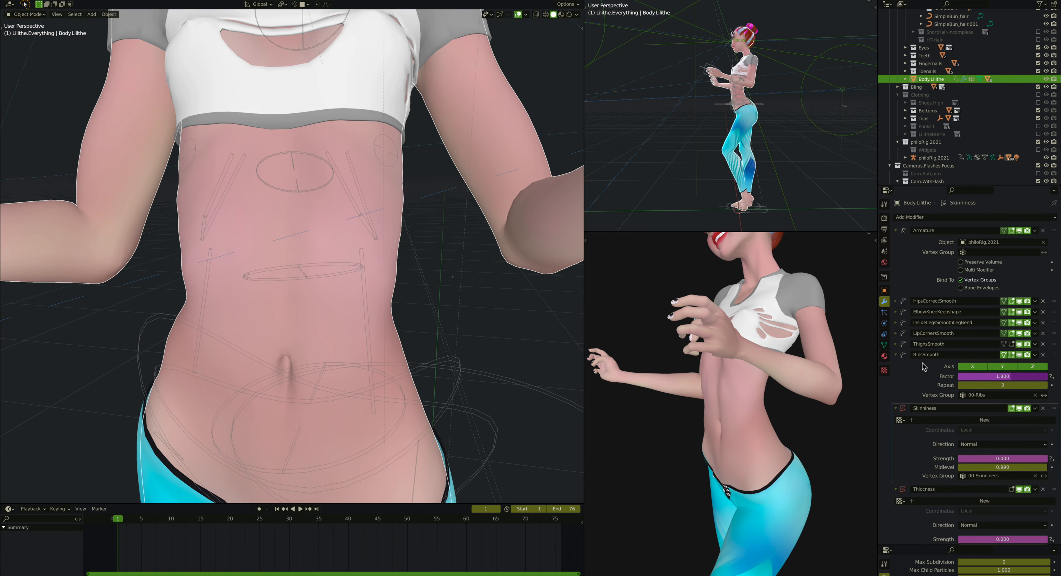
scroll(936, 373, down, 1)
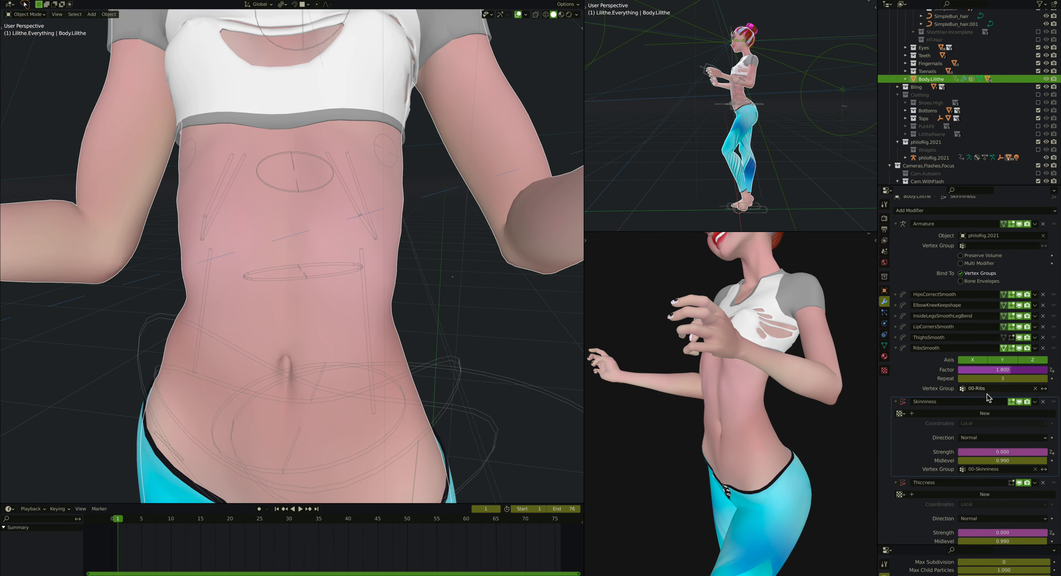
Filter the body mesh's vertex groups by "ribs"
click(884, 346)
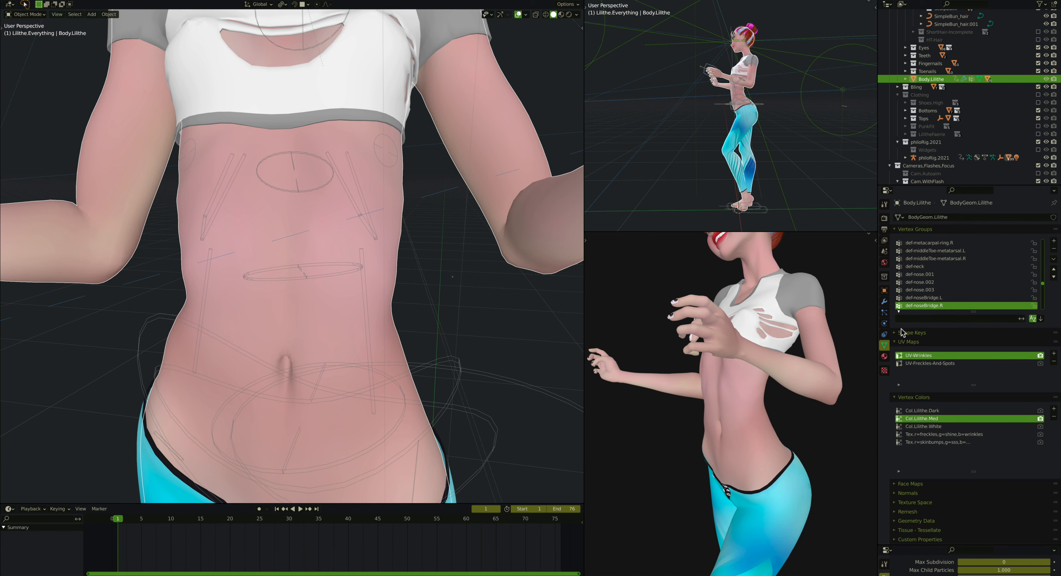
click(963, 318)
text(ribs)
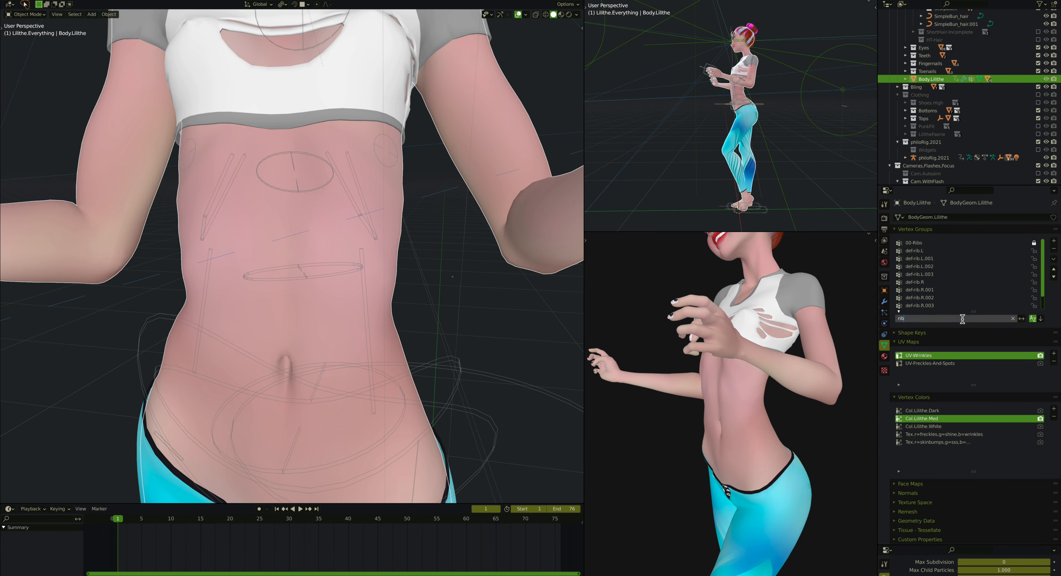
double_click(923, 244)
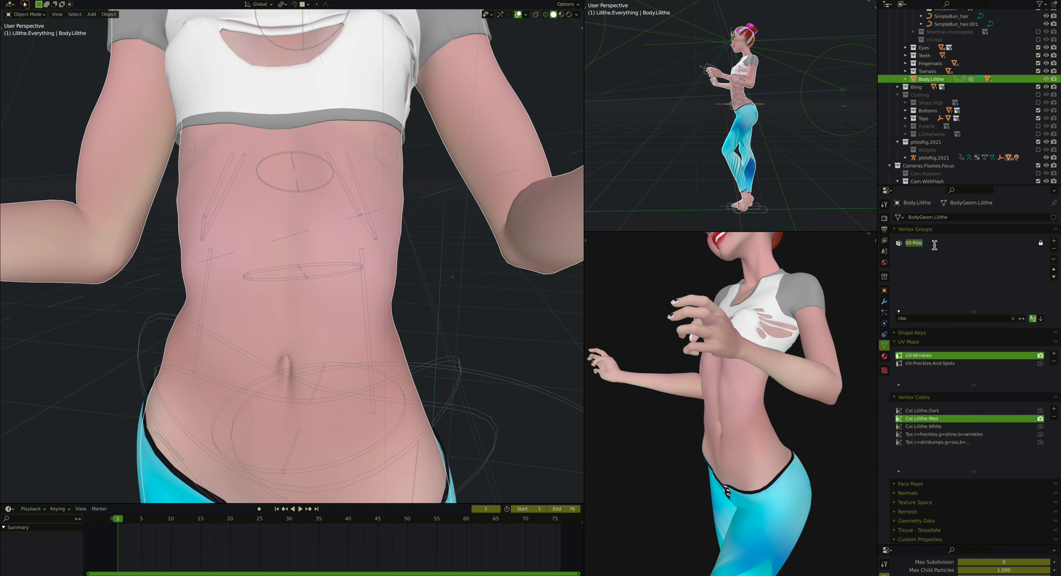
key(Escape)
Enter Weight Paint mode and display the 00-Ribs vertex group's weights on the torso
key(ctrl+Tab)
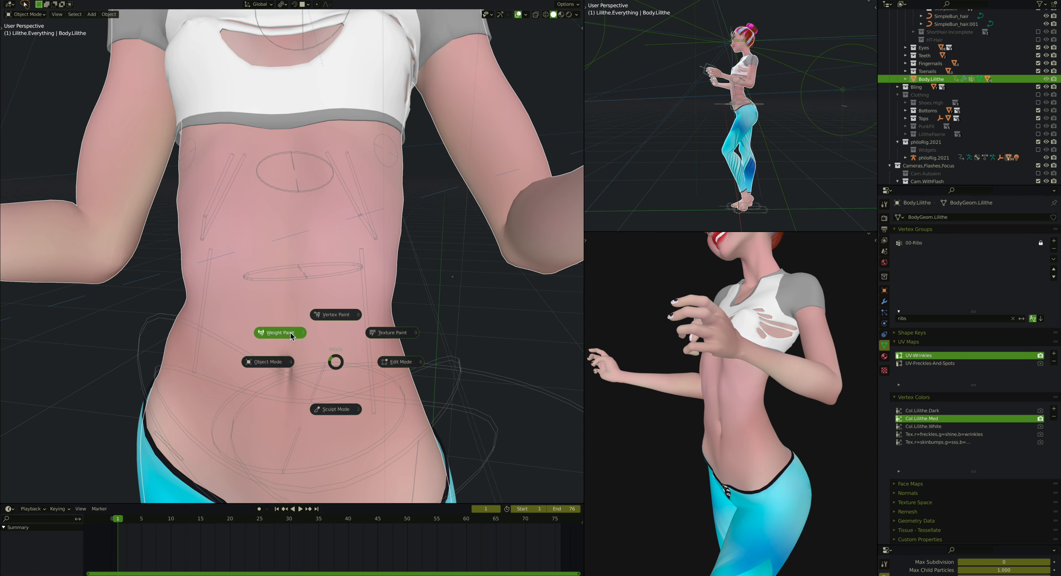
click(291, 336)
click(913, 243)
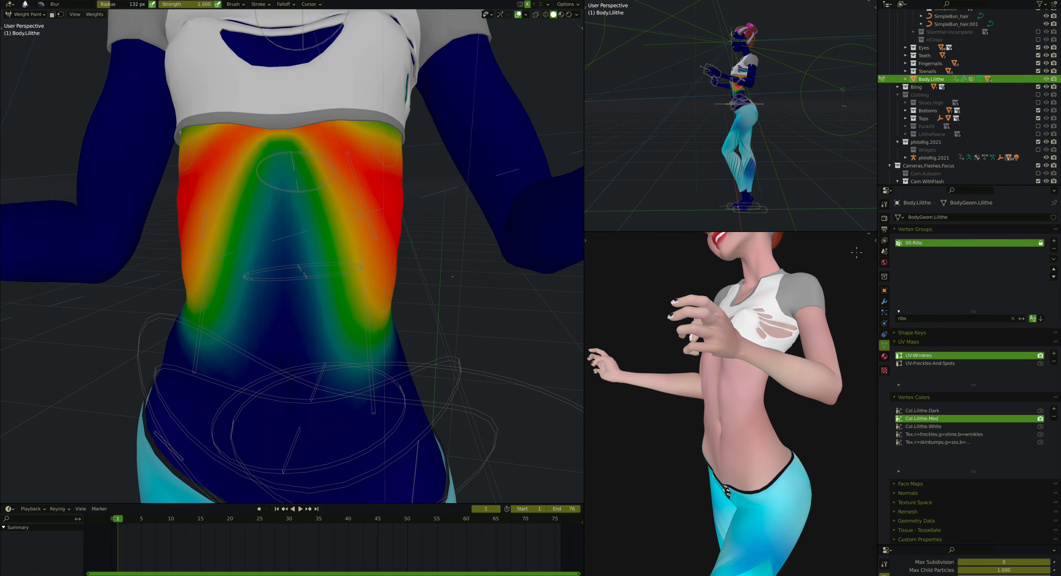
scroll(494, 231, down, 3)
mouse_move(457, 194)
shift+middle_down()
mouse_move(499, 230)
mouse_move(371, 231)
mouse_move(410, 223)
mouse_move(395, 219)
shift+middle_up()
scroll(403, 233, up, 1)
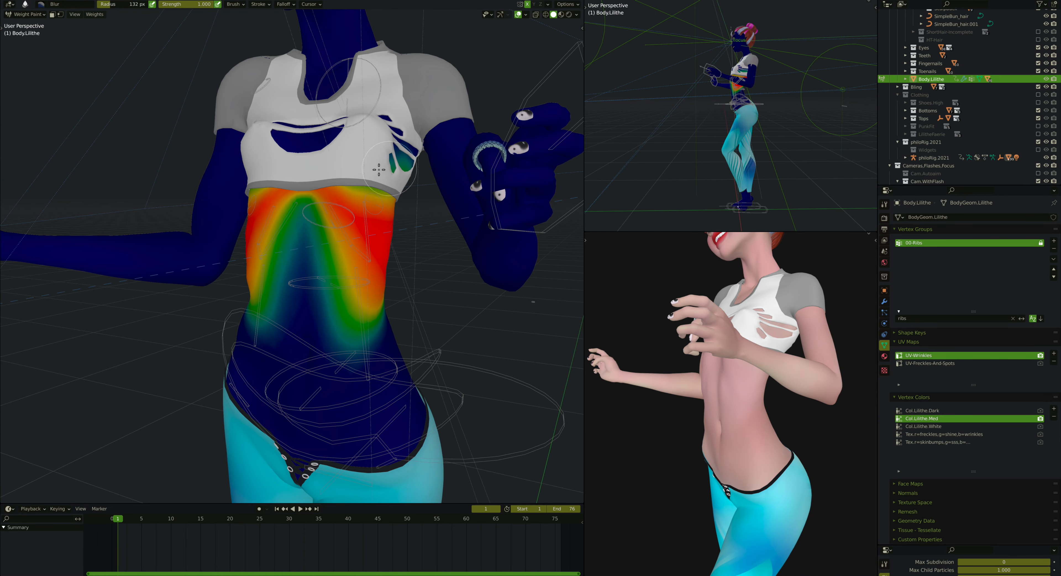
Return the body mesh from Weight Paint to Object Mode and show its modifier stack
middle_drag(501, 282, 509, 288)
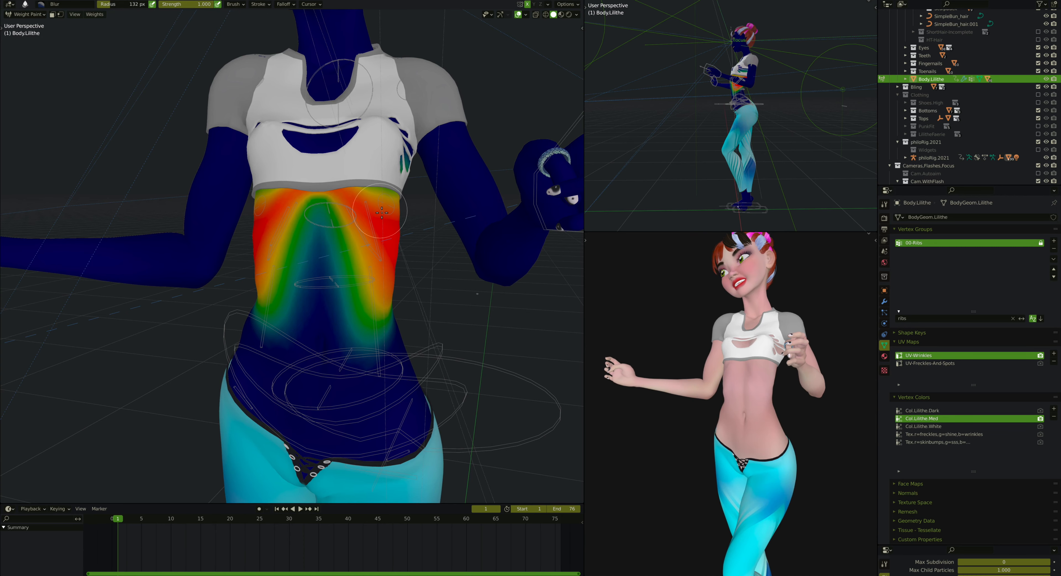
key(ctrl+Tab)
click(343, 247)
scroll(347, 231, up, 2)
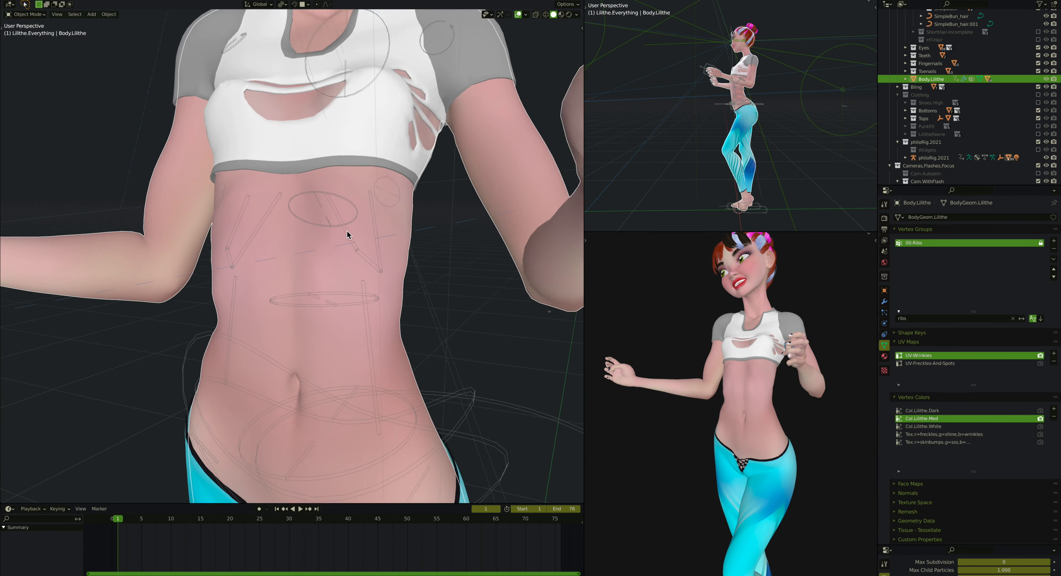
scroll(349, 233, up, 1)
click(884, 302)
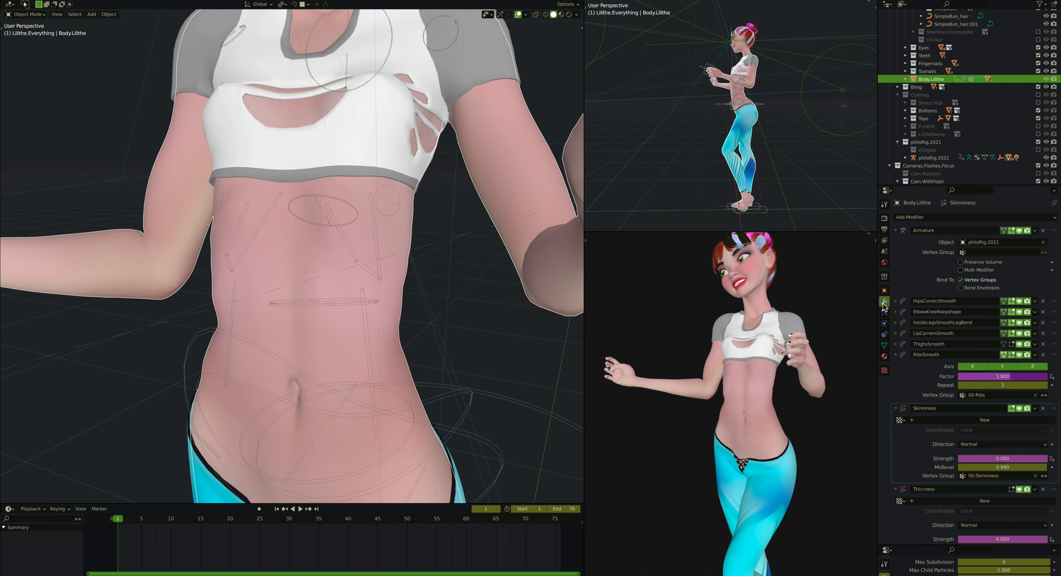
Enter Pose Mode on the philoRig.2021 rig and show the bone constraints of def-ribToHipStretch.L
click(323, 196)
key(ctrl+Tab)
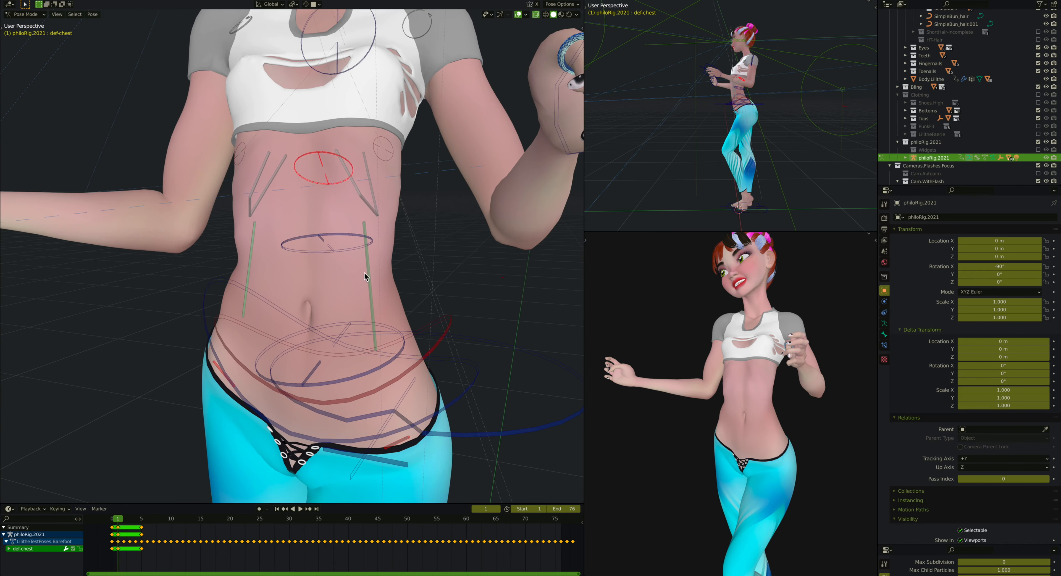
click(366, 273)
key(KP_Decimal)
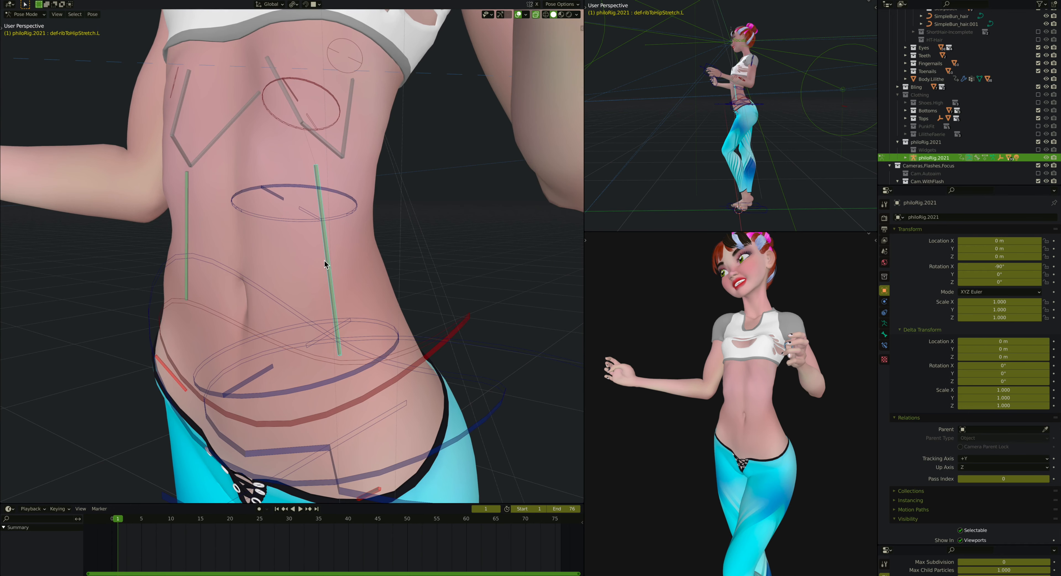
click(884, 346)
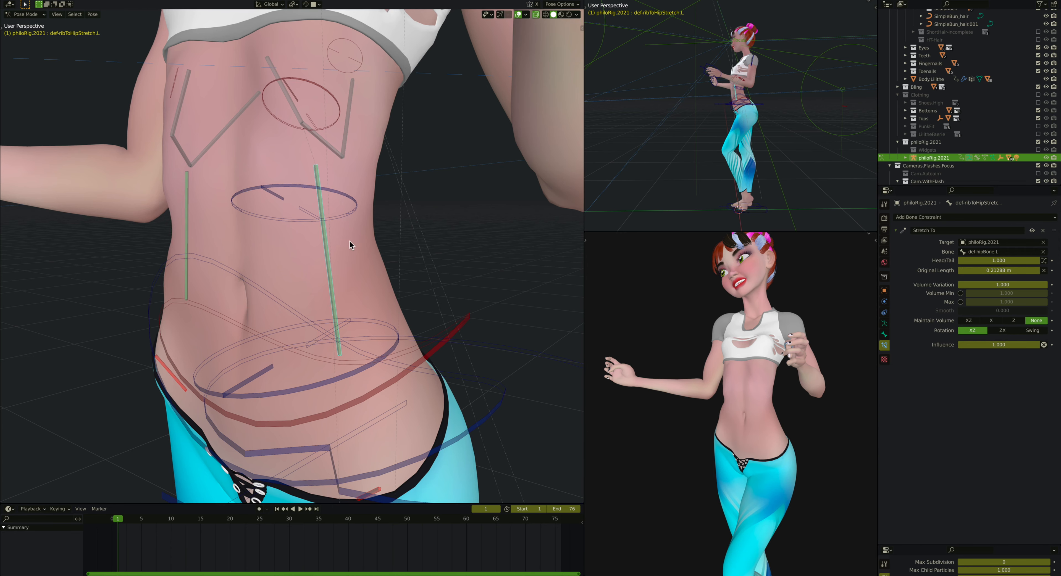
Switch to the Body.Lilithe mesh and open it in Edit Mode to examine the torso's topology
scroll(416, 245, down, 4)
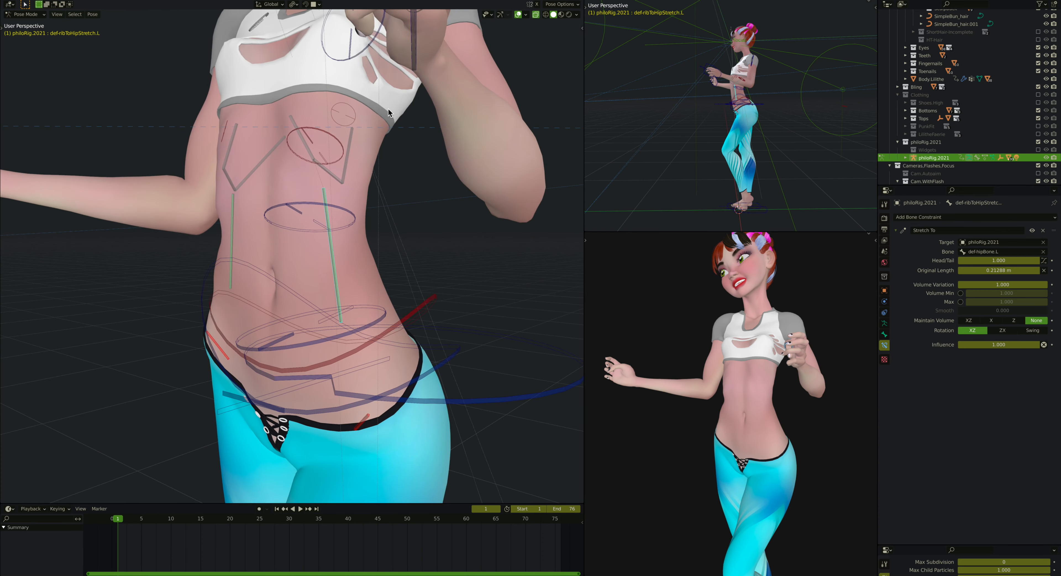
scroll(388, 109, down, 2)
scroll(375, 122, up, 3)
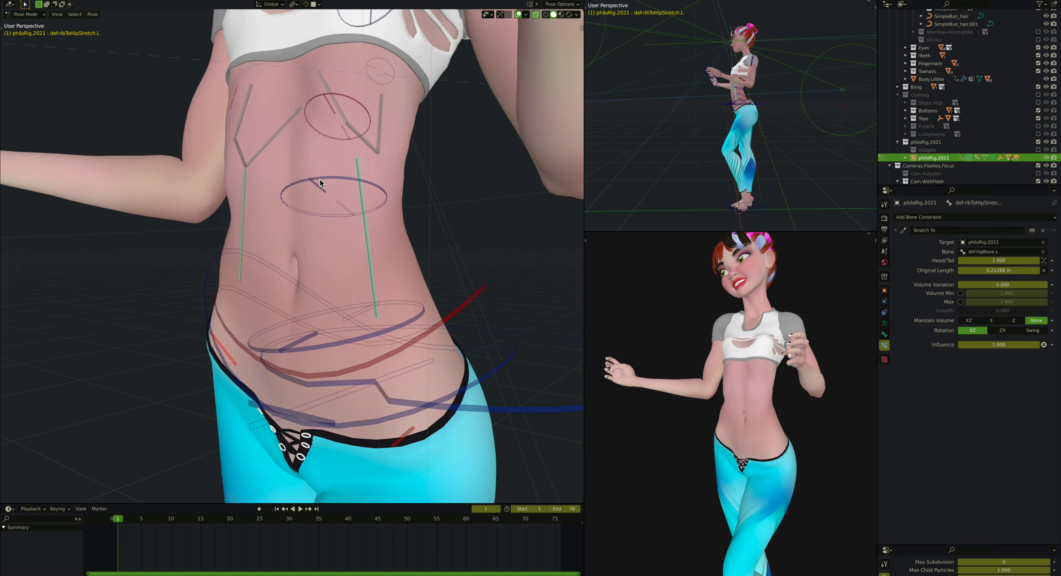
key(ctrl+Tab)
click(319, 258)
key(Tab)
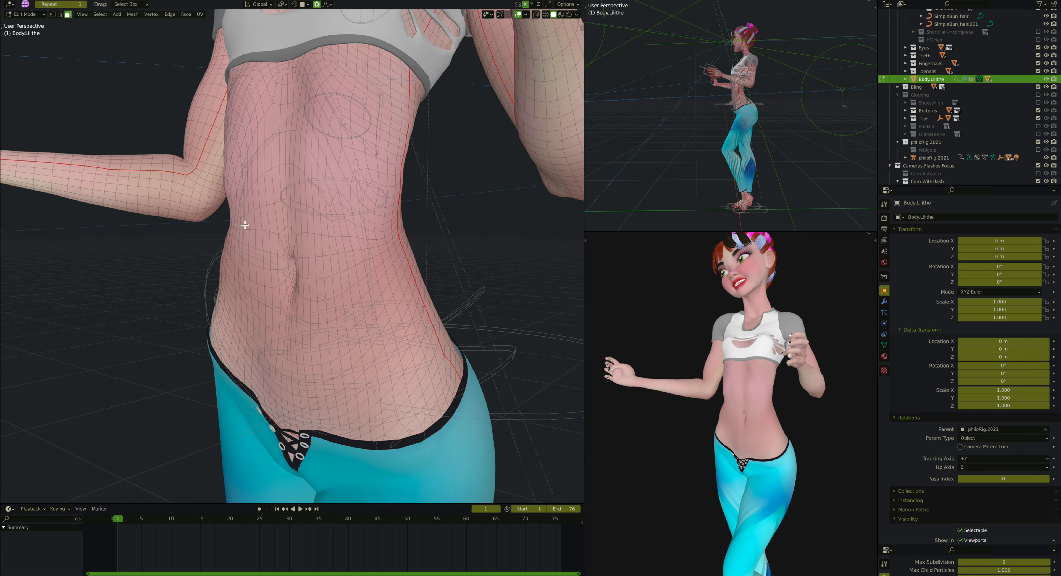
middle_drag(245, 225, 232, 186)
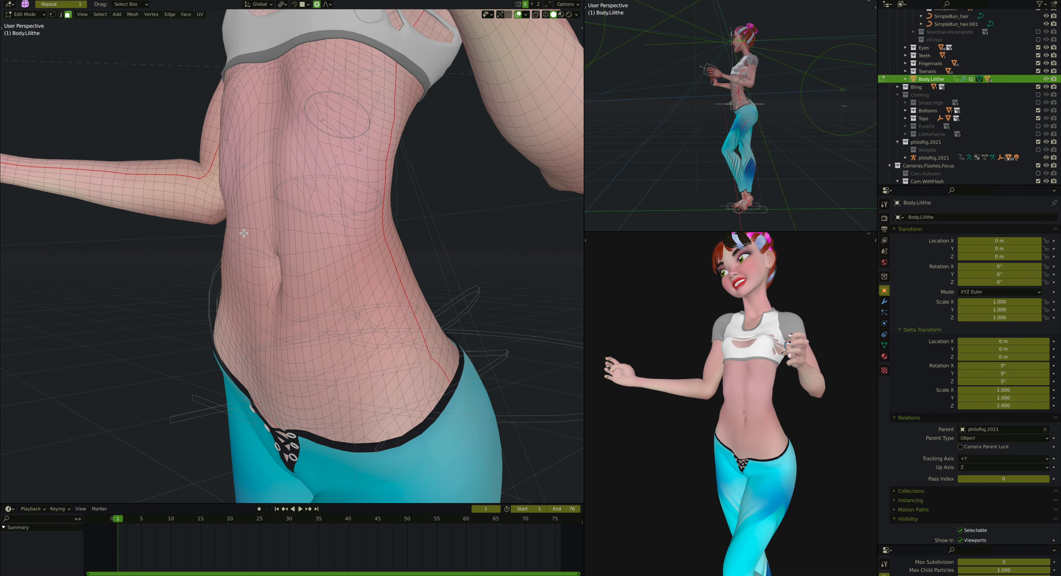
Leave the mesh's Edit Mode and put the philoRig.2021 rig back in Pose Mode
key(Tab)
click(277, 188)
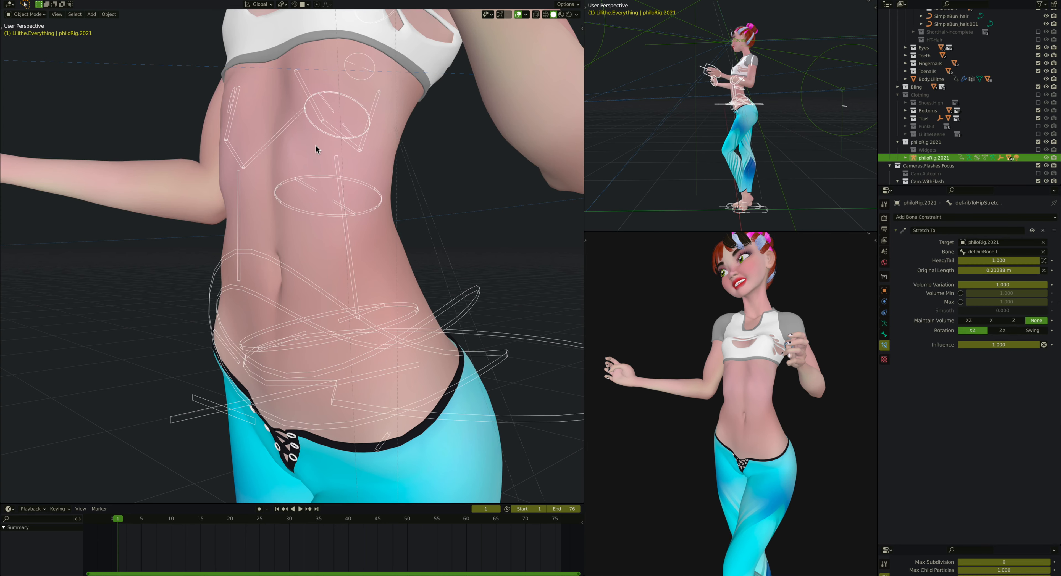
key(ctrl+Tab)
scroll(315, 145, down, 2)
scroll(316, 145, up, 1)
Move the ctrl-neck-IK and ctrl-handIK.R controls together to bend the upper body forward and down
click(358, 61)
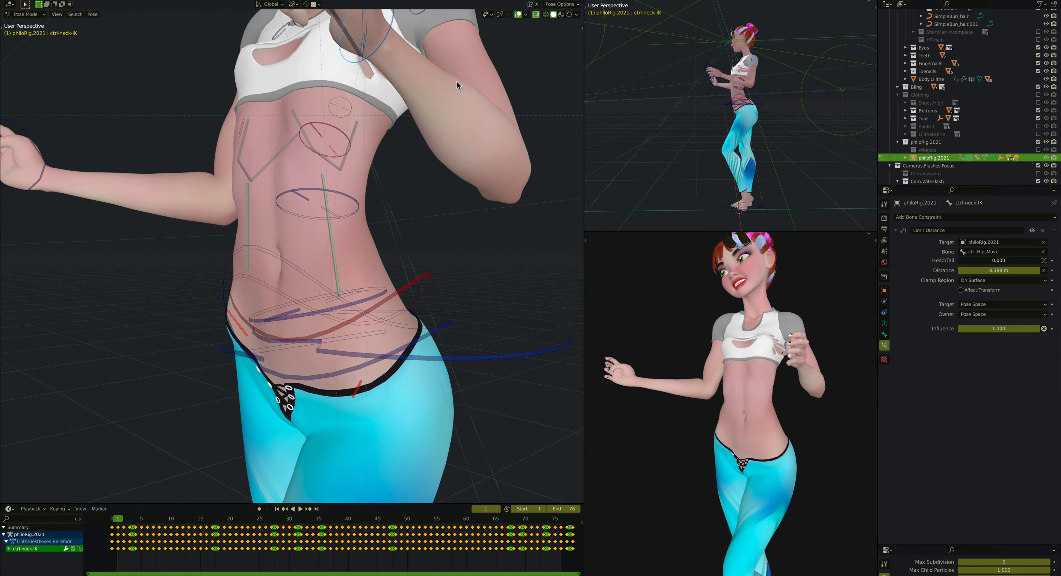
click(715, 85)
key(g)
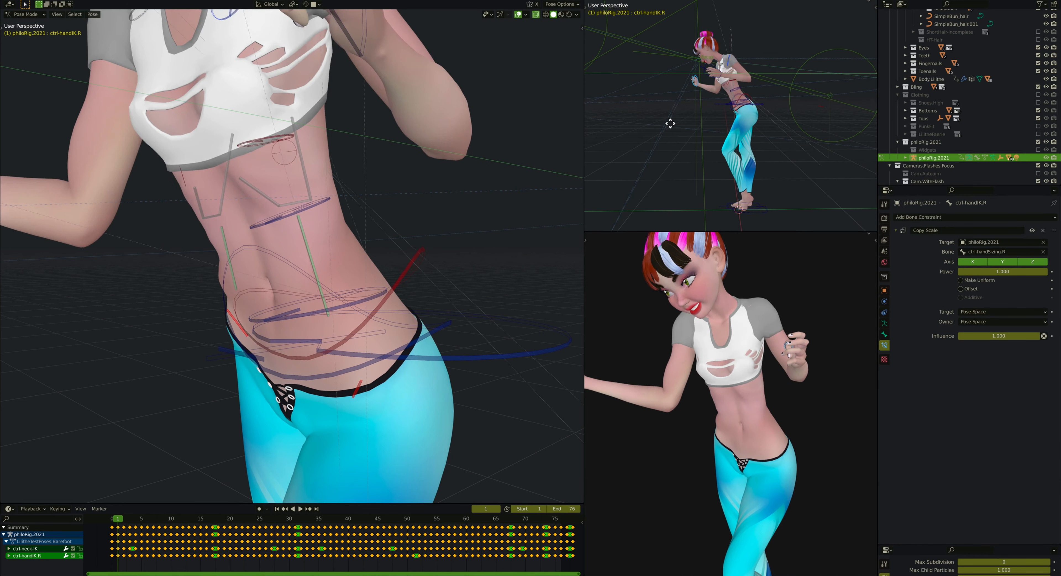
click(665, 131)
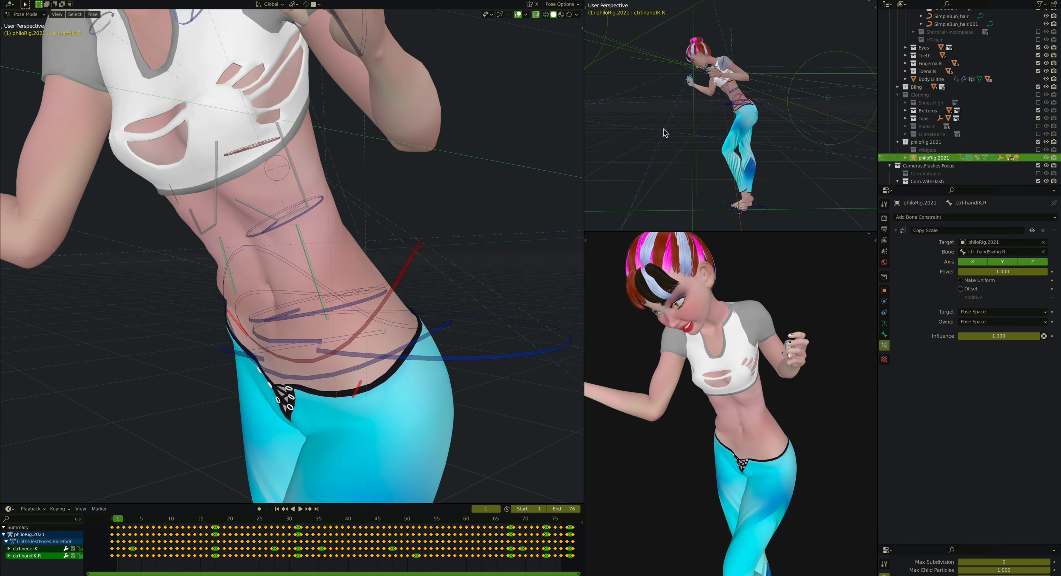
Show the character preview in Rendered shading and examine how the bent torso and ribs deform
scroll(697, 437, up, 3)
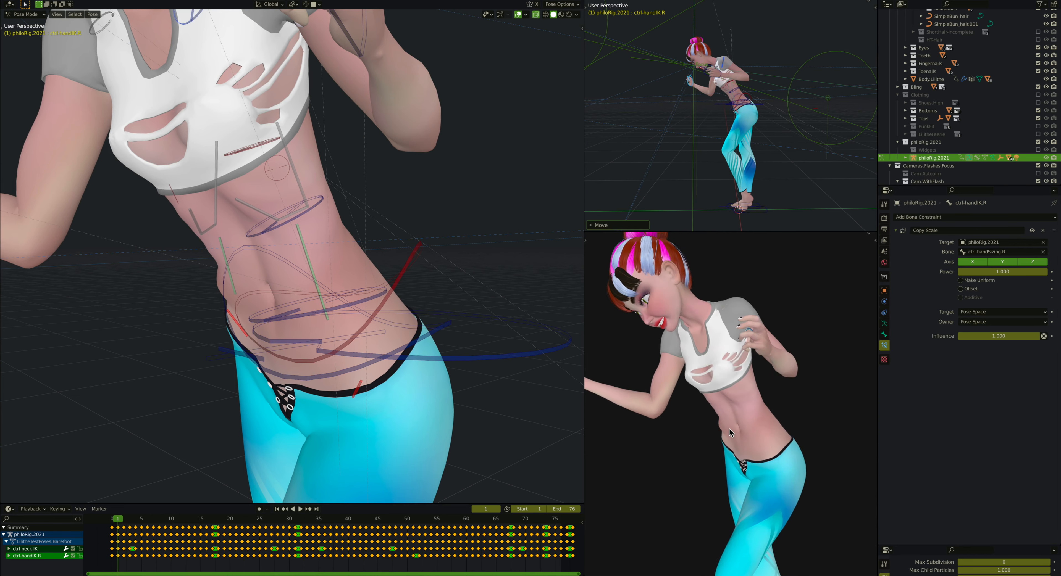
key(z)
key(8)
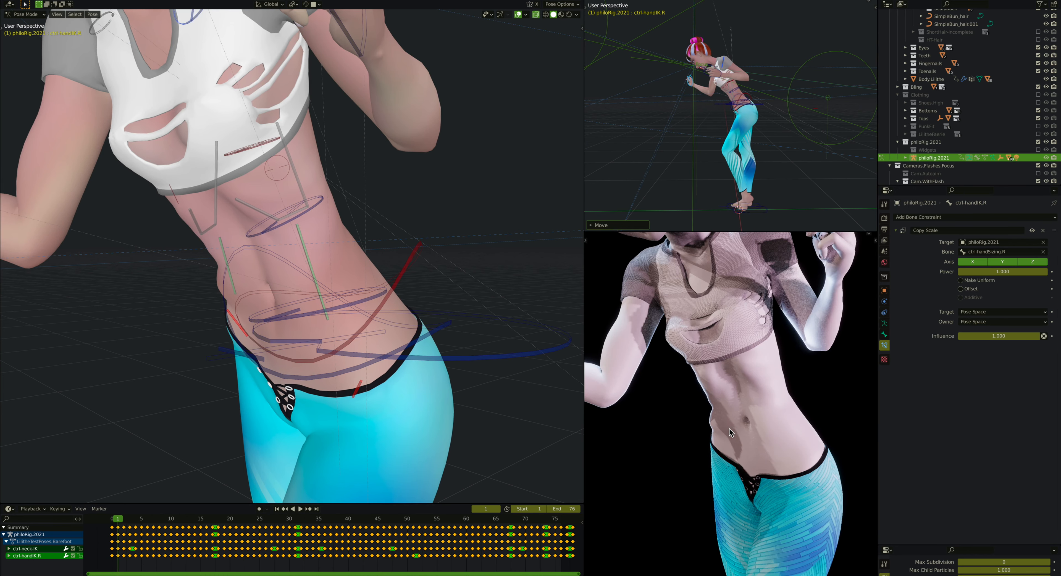
middle_drag(685, 480, 685, 479)
scroll(722, 411, up, 1)
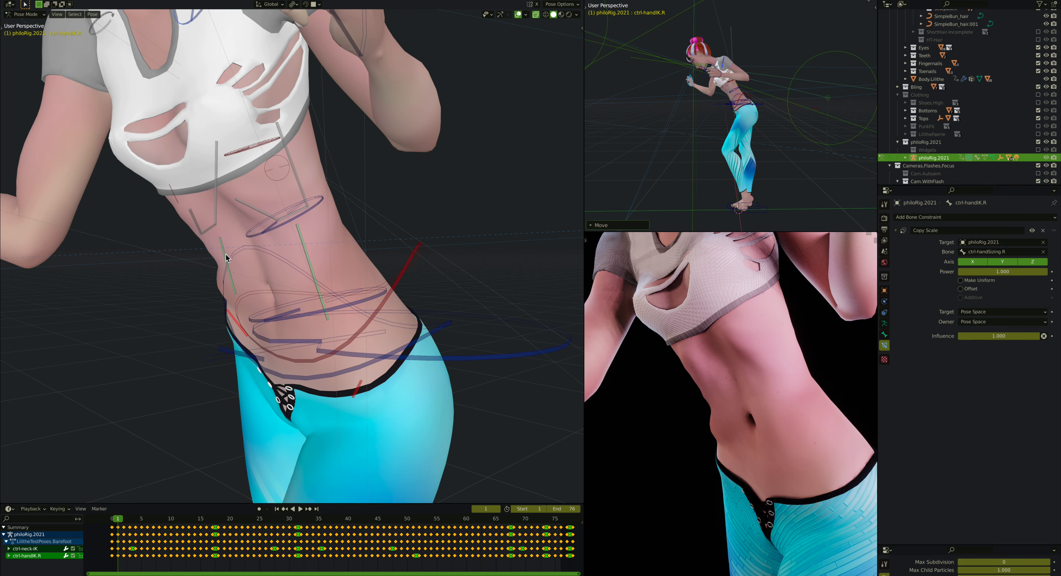
scroll(246, 279, down, 3)
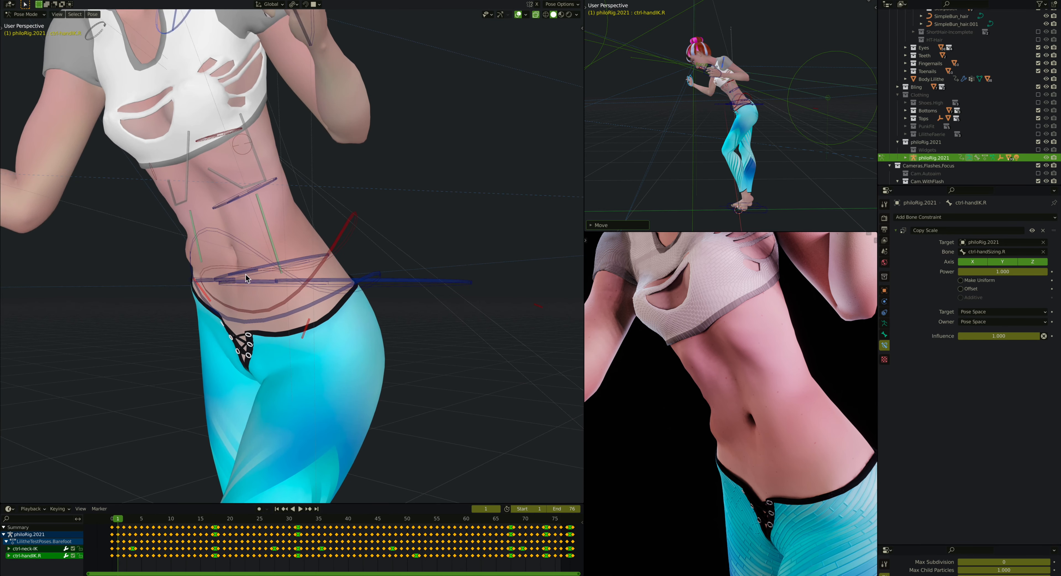
scroll(737, 334, down, 3)
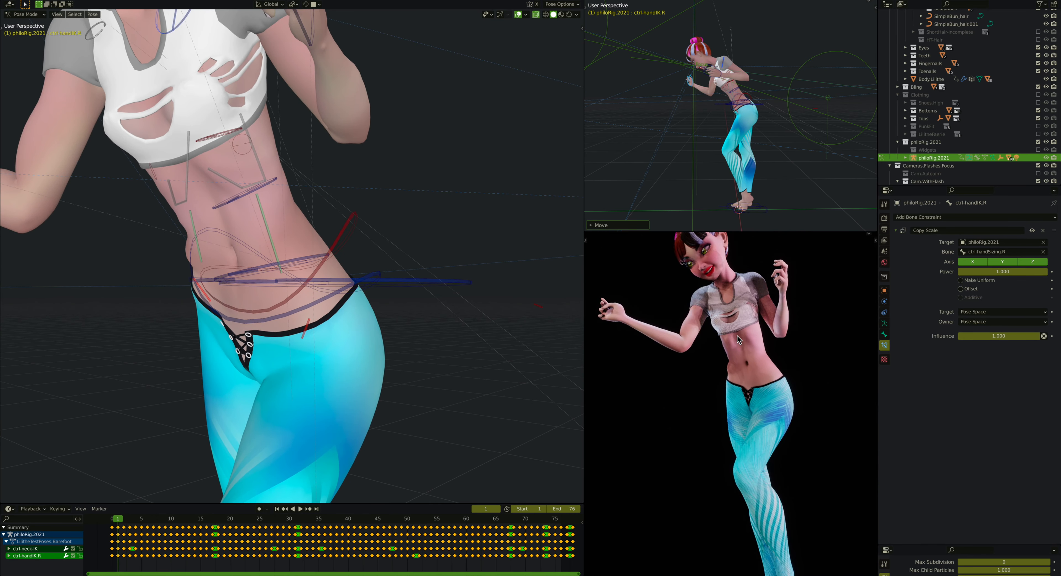
Undo the move of the neck and hand controls and return the character preview to Solid shading
key(ctrl+z)
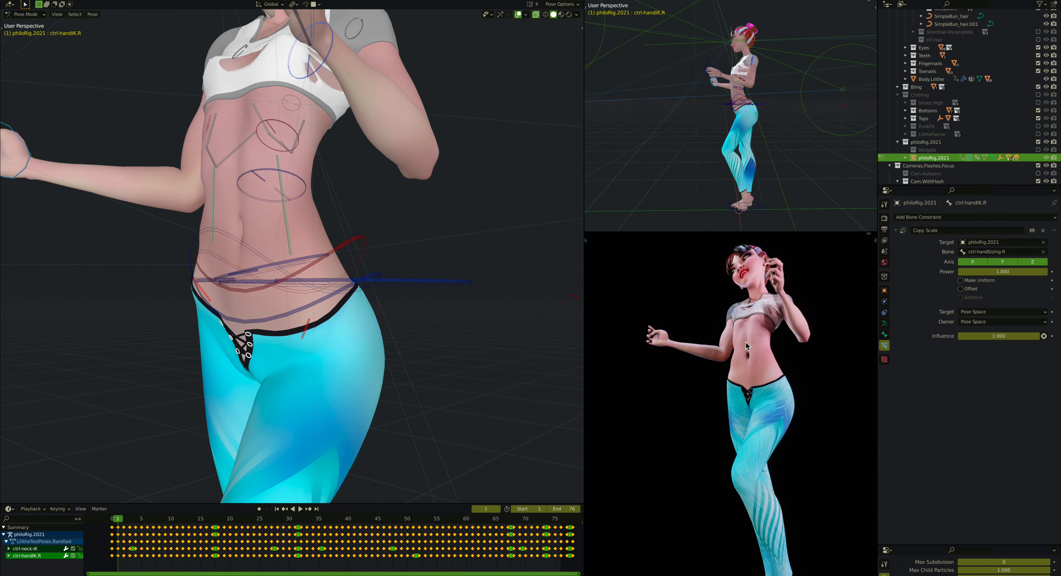
scroll(739, 338, up, 2)
key(z)
key(6)
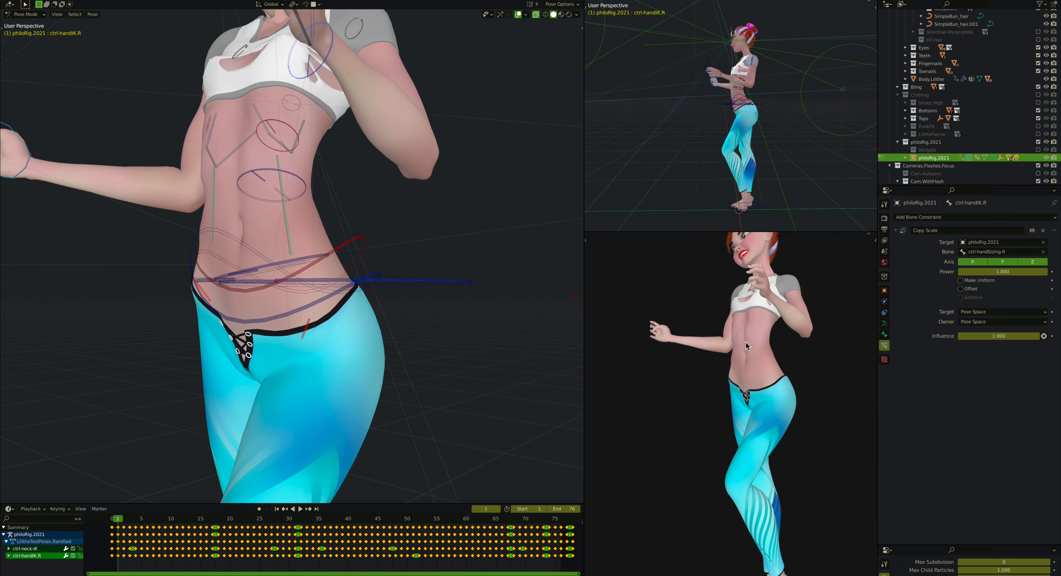
Select the def-hipBone.L bone and examine its CopyThighRot constraint settings
scroll(242, 266, up, 1)
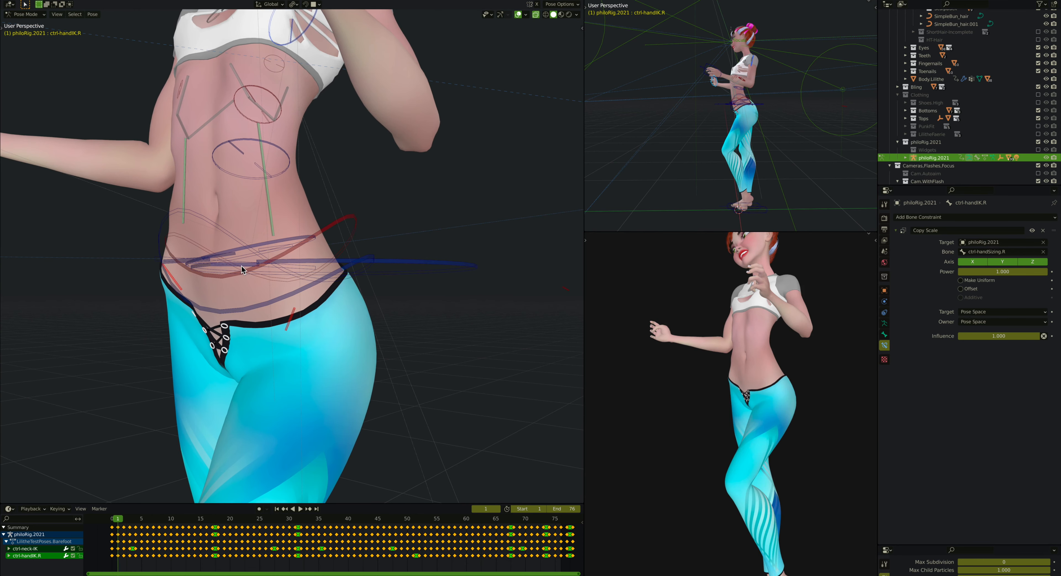
click(290, 318)
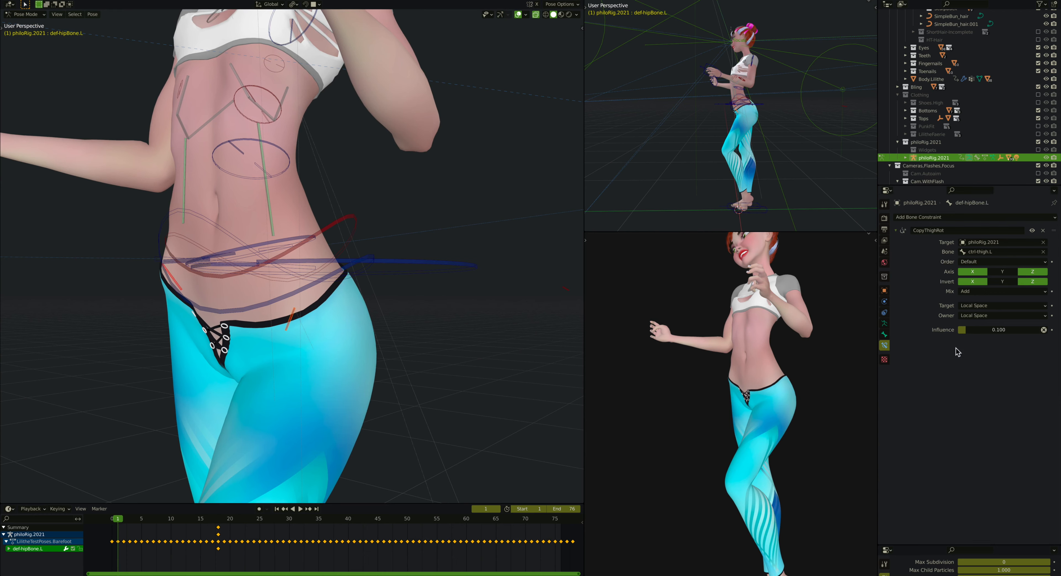
middle_drag(292, 345, 306, 269)
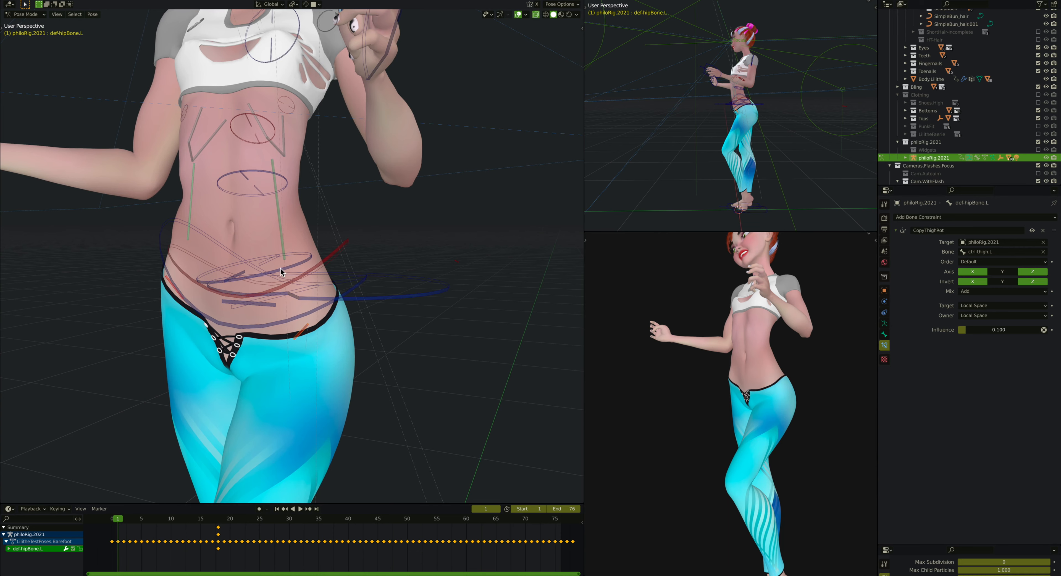
Try rotating the ctrl-spineBaseUpward bone to see how it bends the waist
click(325, 262)
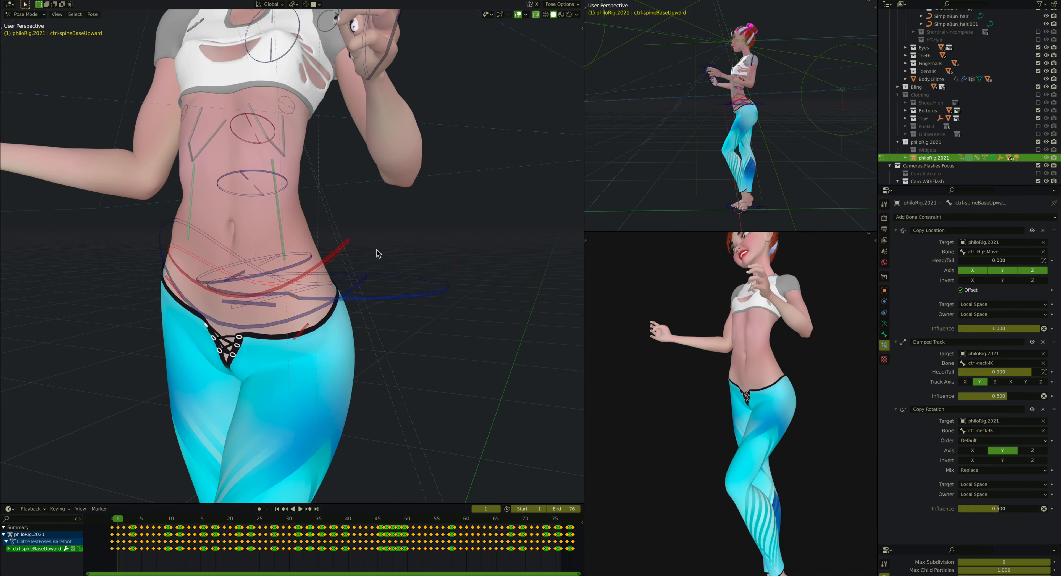
key(r)
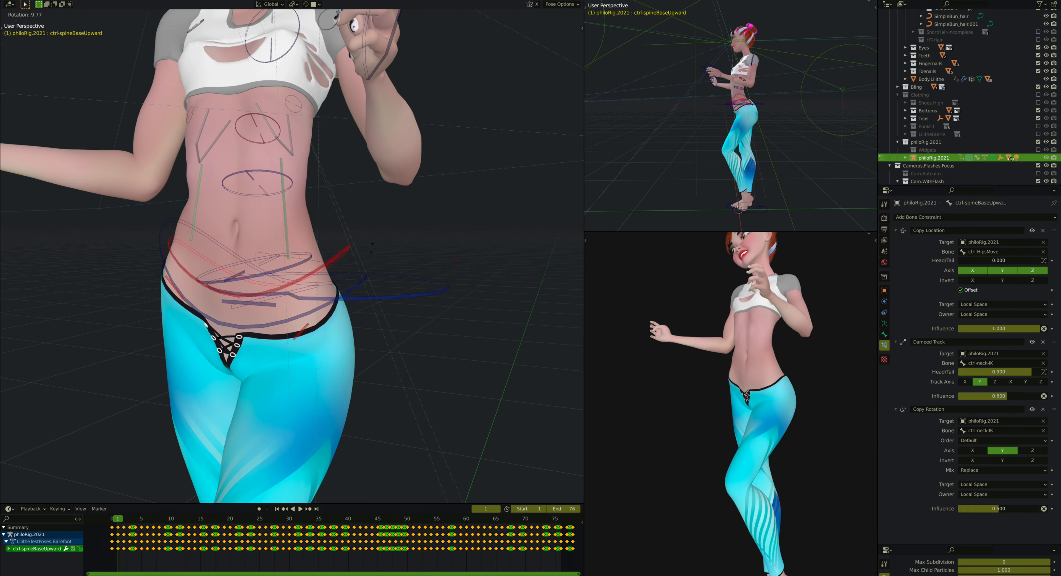
click(381, 288)
scroll(382, 289, down, 3)
middle_drag(381, 290, 377, 298)
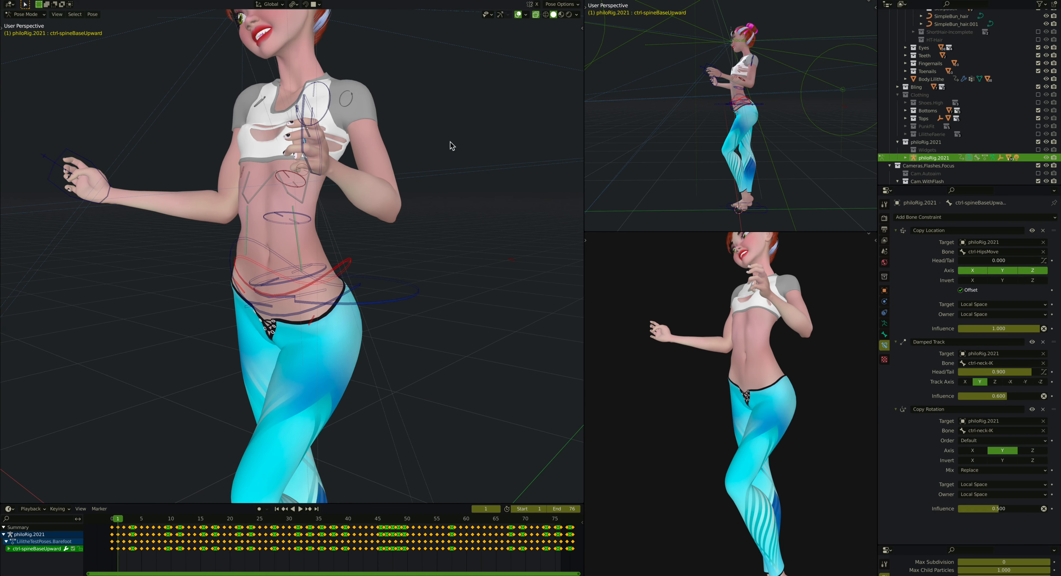
Try moving the ctrl-neck-IK control in the main and side viewports to test how the upper torso follows
click(340, 105)
key(g)
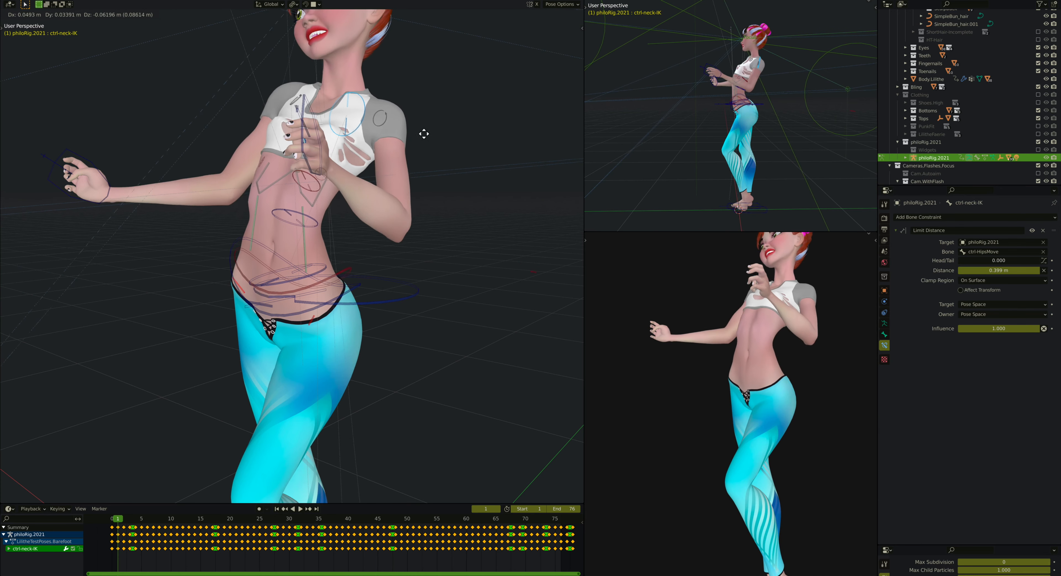
click(383, 123)
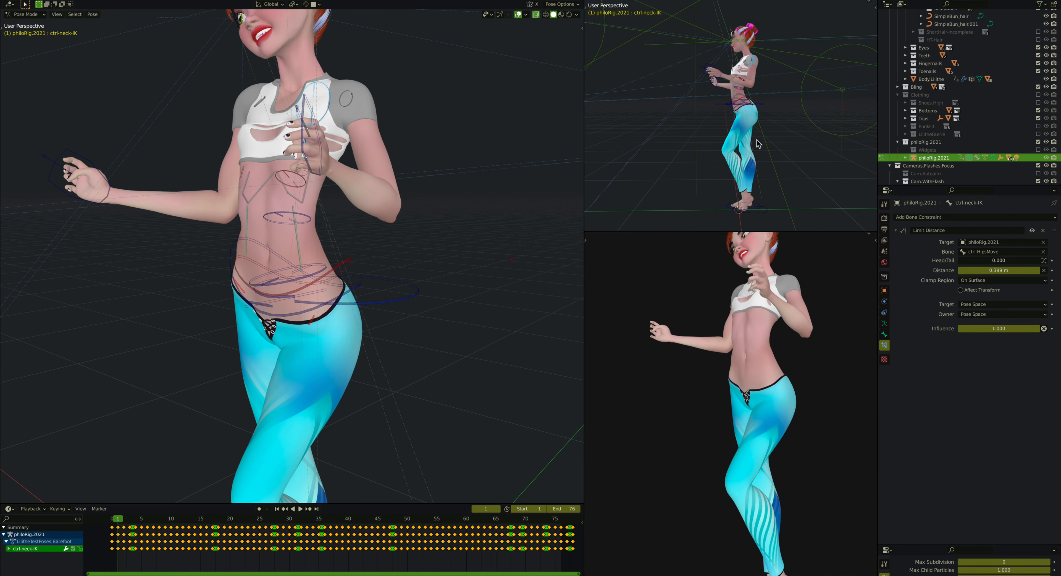
key(g)
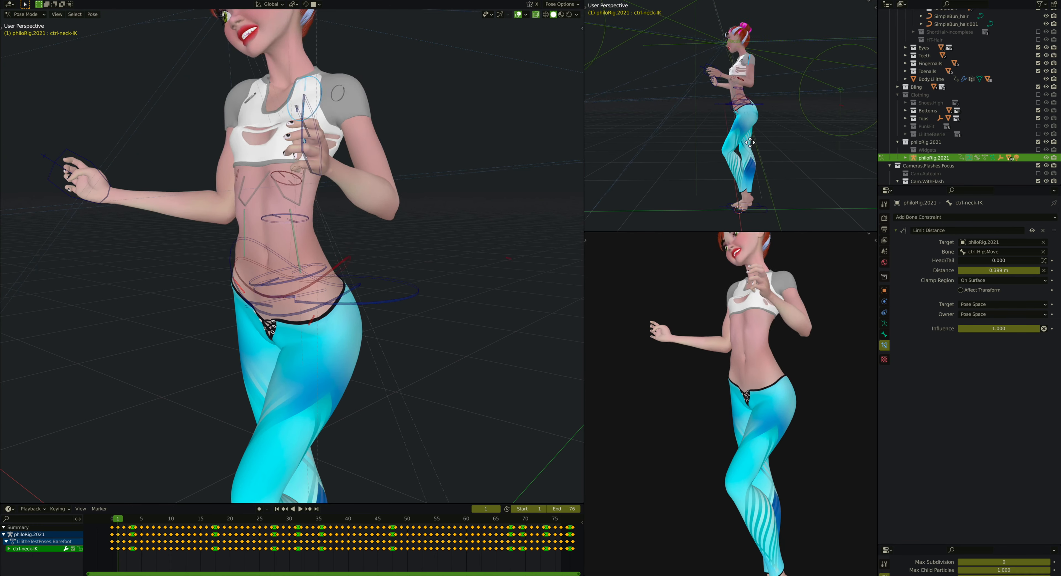
right_click(733, 152)
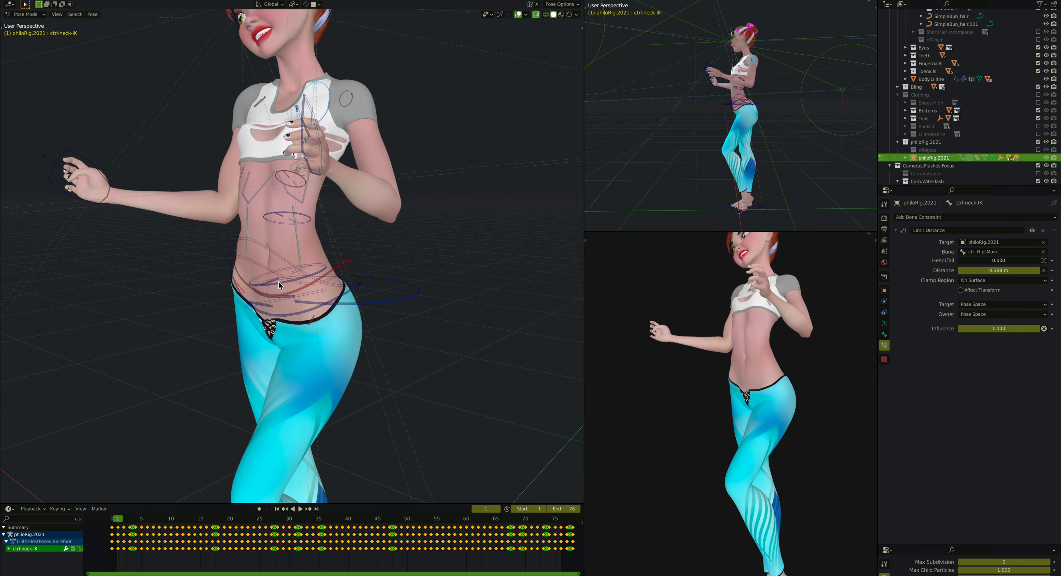
Try rotating the ctrl-HipsMove control, first in the view plane and as a trackball rotation, to test the hips' effect on the torso
middle_drag(278, 281, 371, 297)
click(378, 300)
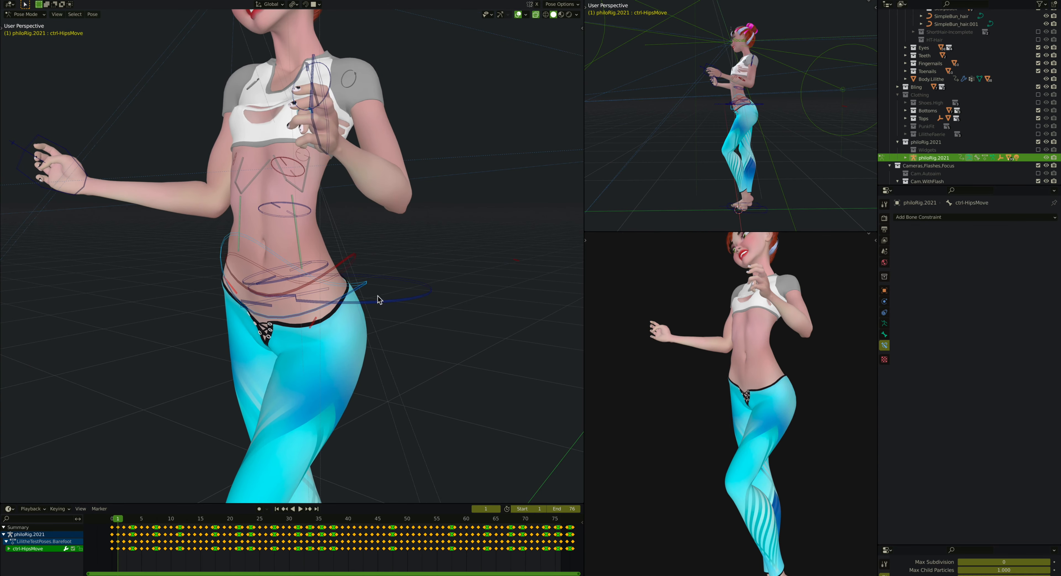
key(r)
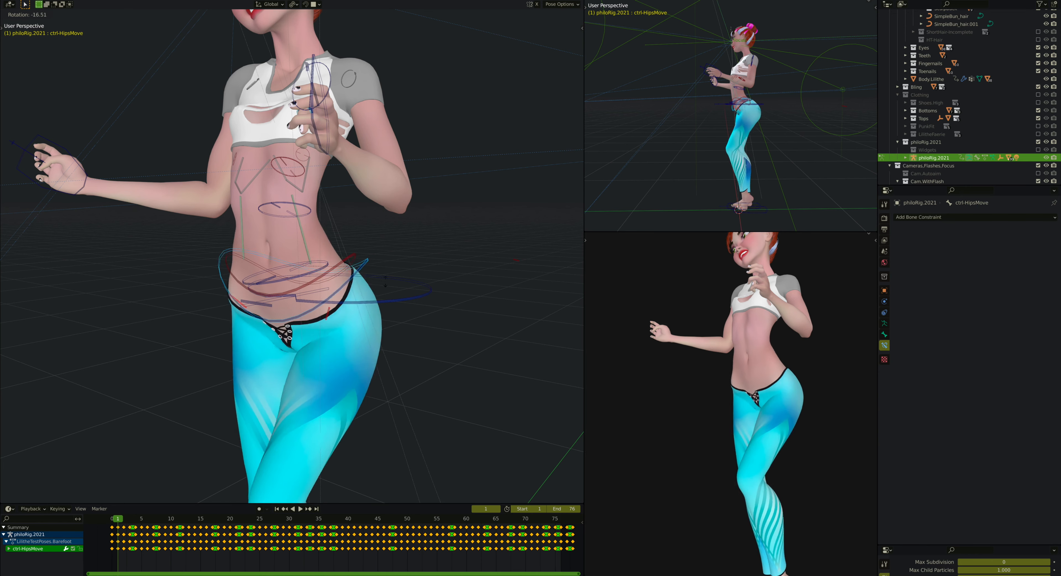
key(r)
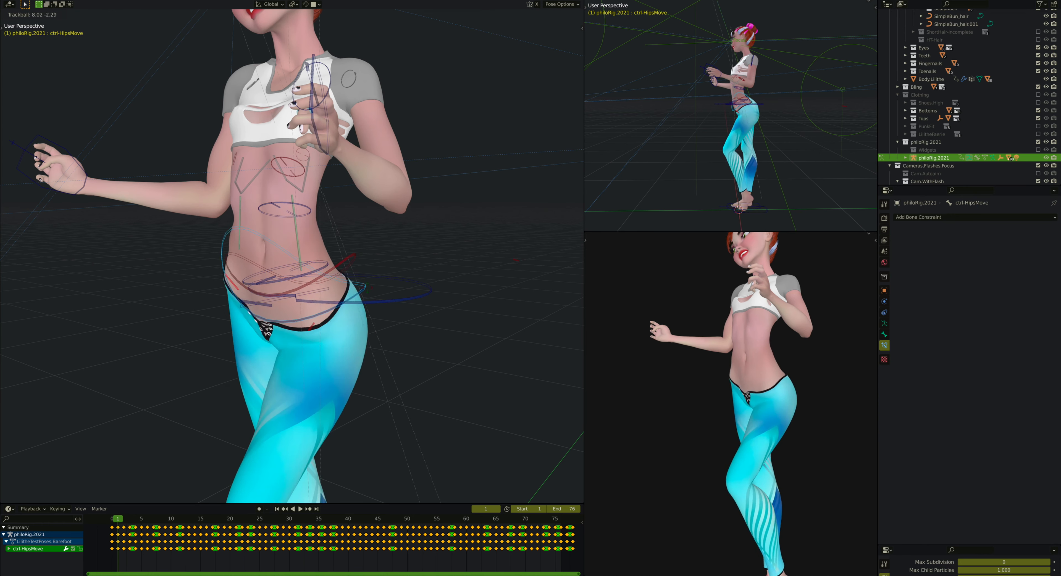
click(317, 255)
middle_drag(318, 255, 318, 255)
middle_drag(320, 197, 321, 198)
scroll(314, 270, up, 2)
middle_drag(314, 270, 314, 271)
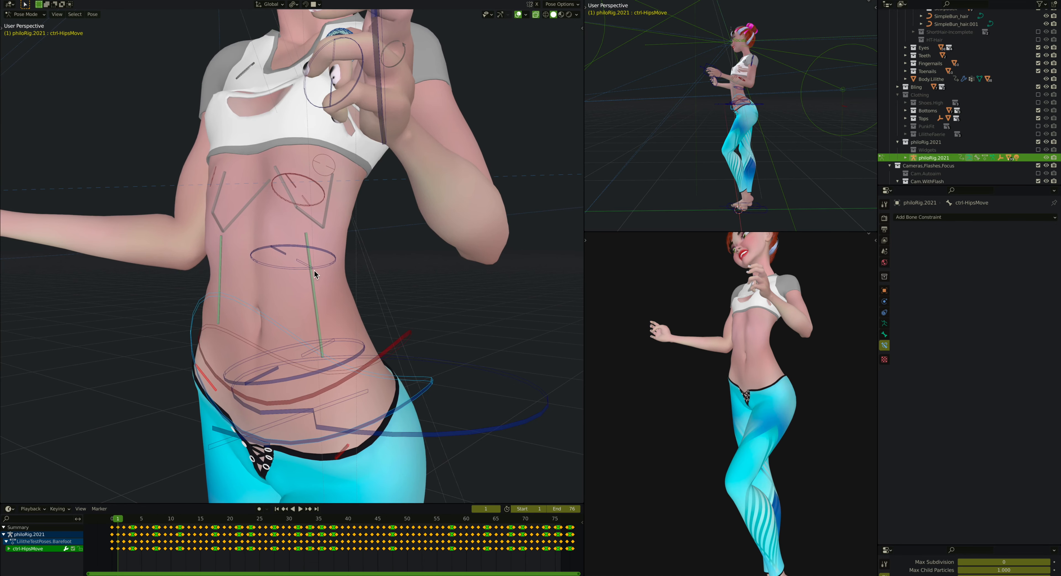
Try rotating the def-spineUpward.001 bone around its local X and local Z axes to see how the waist deforms
click(288, 244)
key(r)
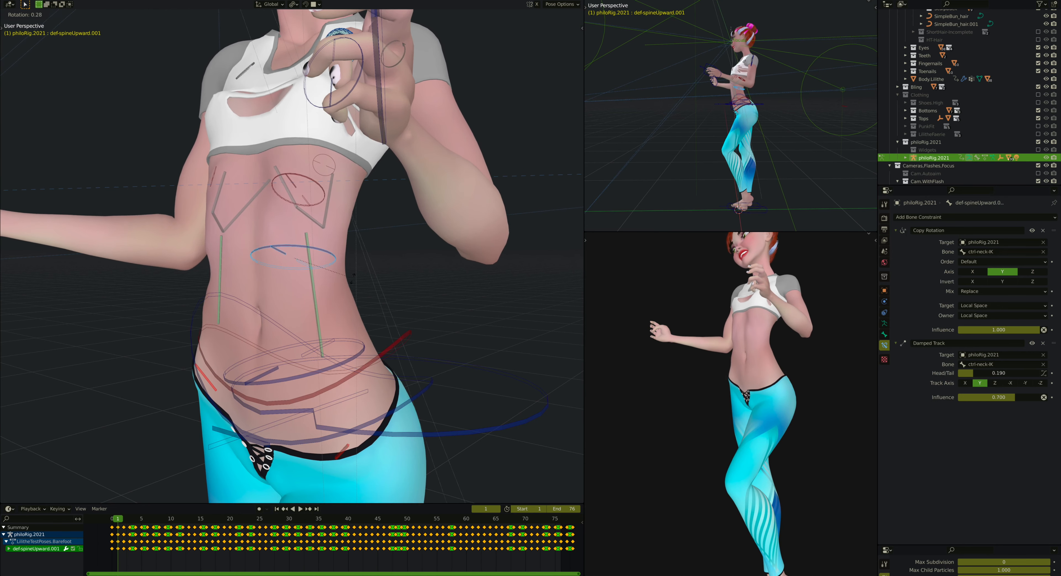
key(x)
key(x)
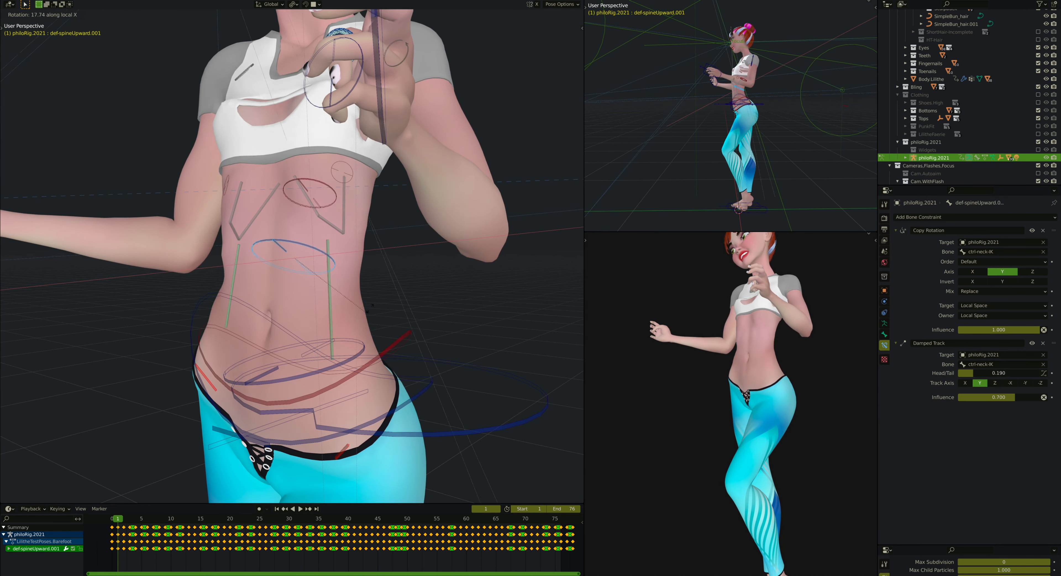
right_click(369, 309)
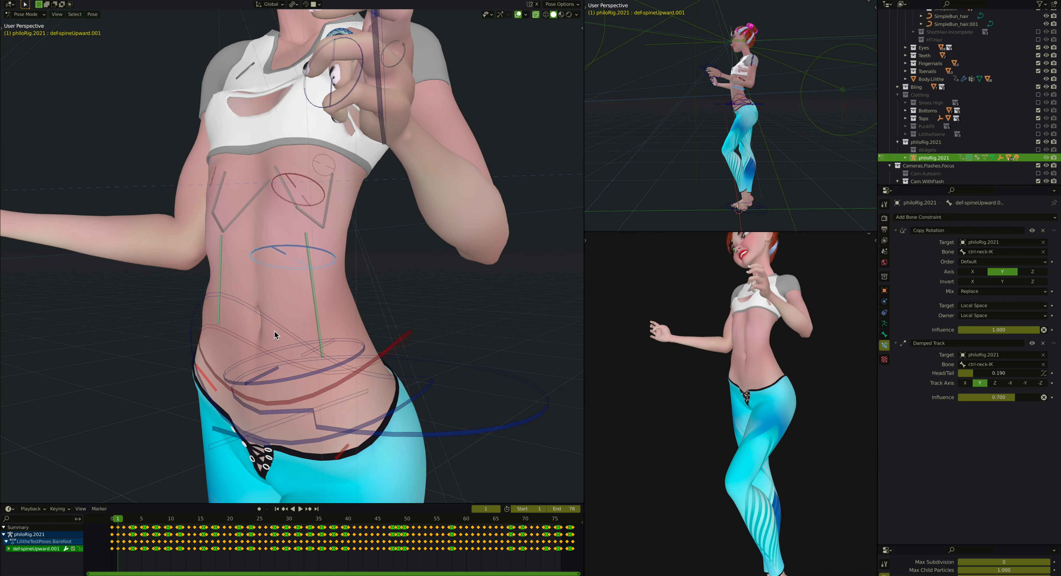
key(r)
key(z)
key(z)
right_click(355, 270)
Select the def-chest bone and set the camera viewport to rendered shading
click(318, 180)
middle_drag(318, 181, 362, 197)
scroll(383, 202, down, 6)
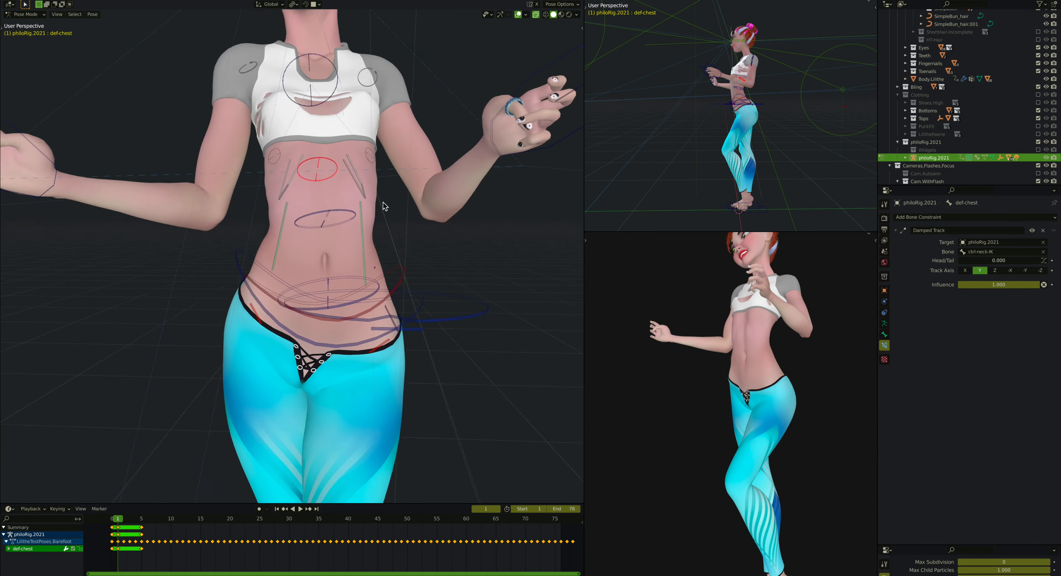
middle_drag(383, 202, 387, 200)
key(z)
key(r)
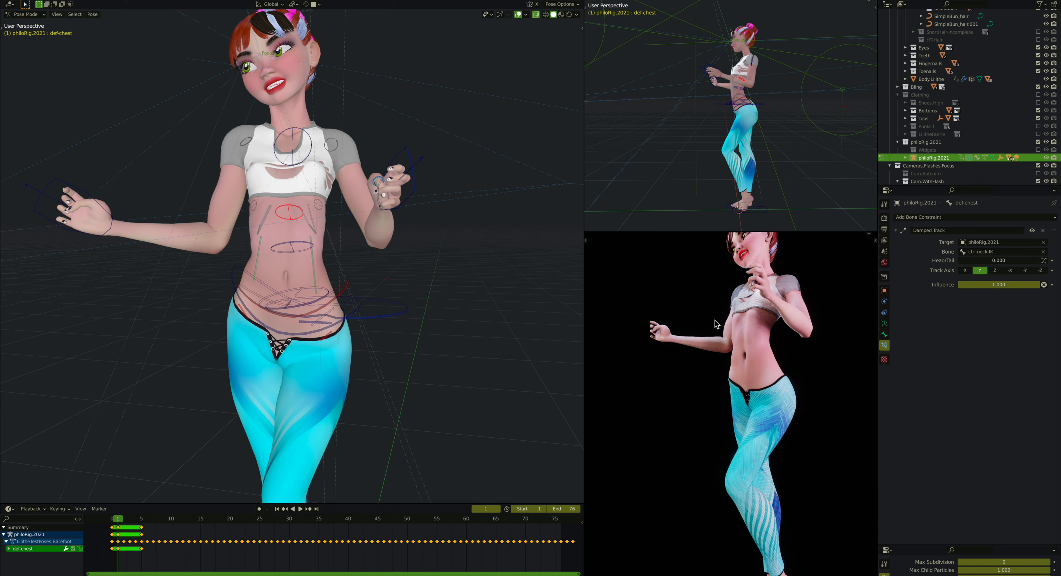
scroll(731, 326, down, 3)
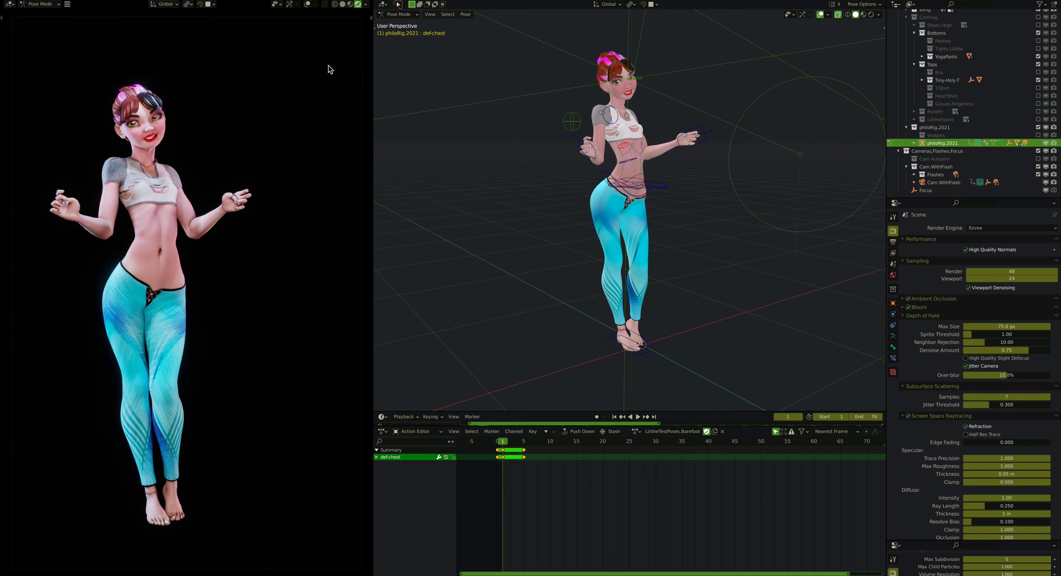
Step through the test poses frame by frame up to frame 12 and examine the torso deformation in each
key(Right)
key(Right)
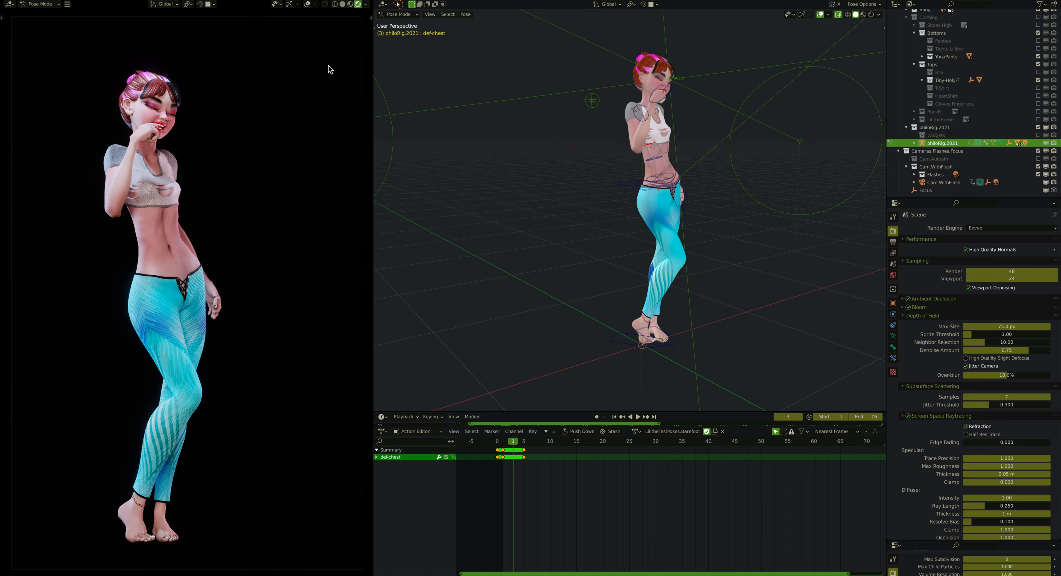
key(Right)
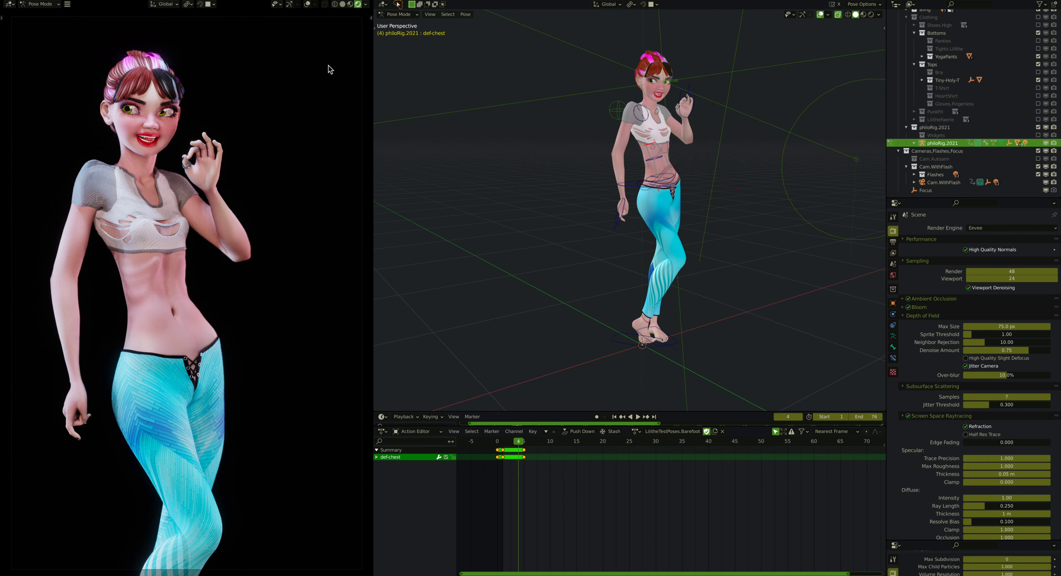
key(Right)
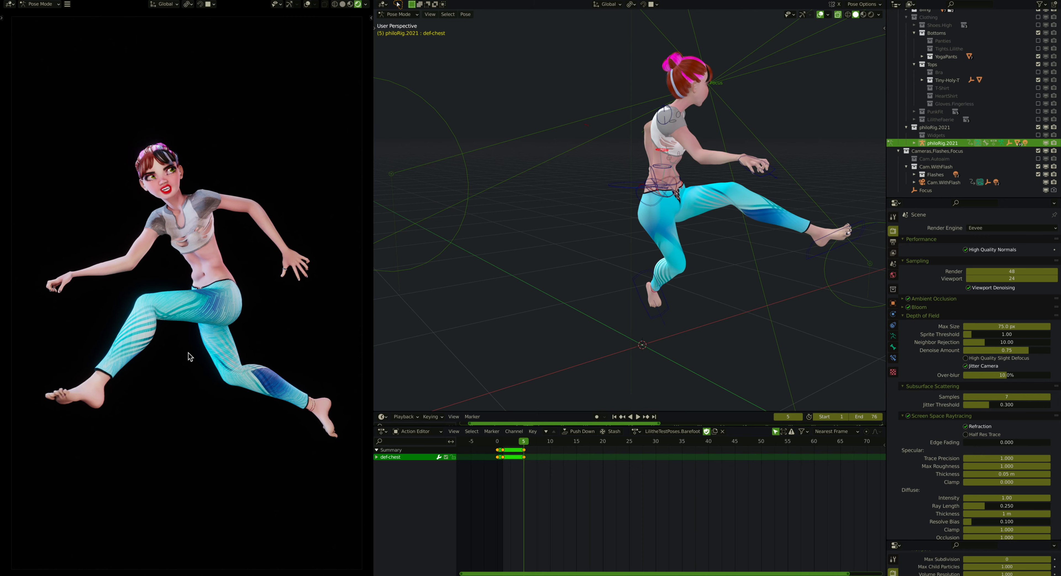
key(Right)
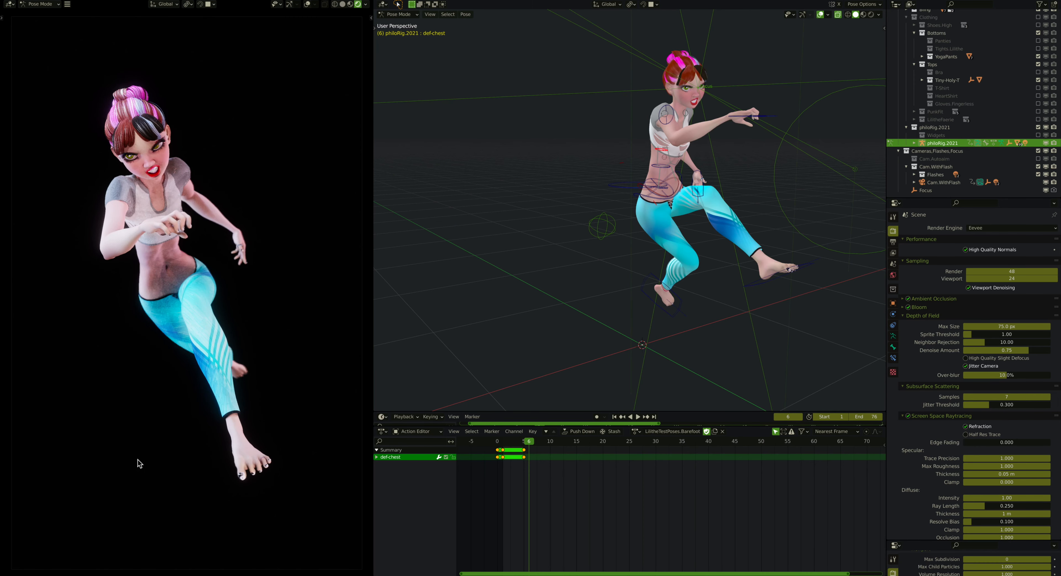
key(Right)
key(Right)
key(Right)
key(Right)
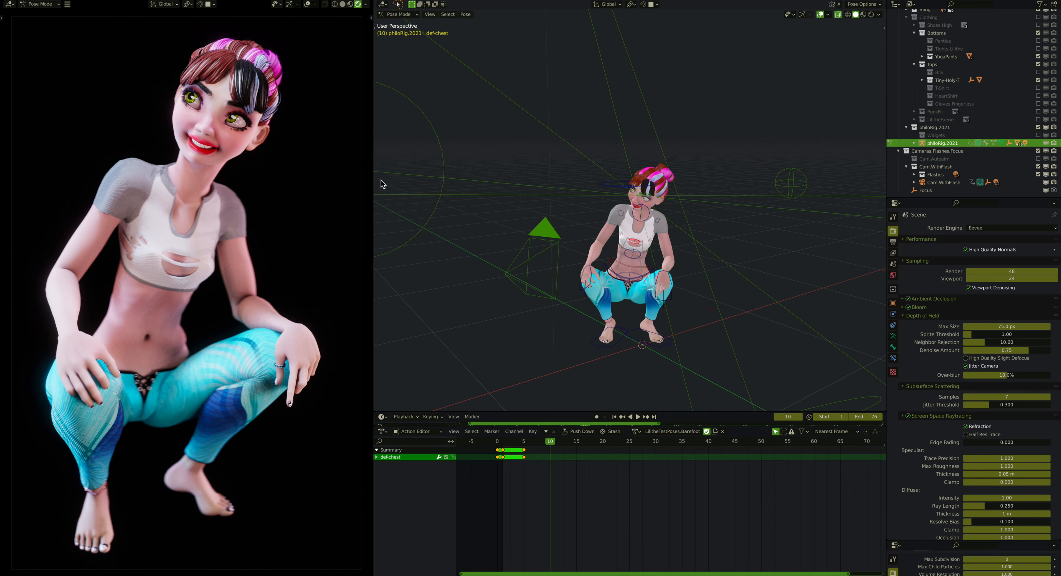
key(Right)
key(Right)
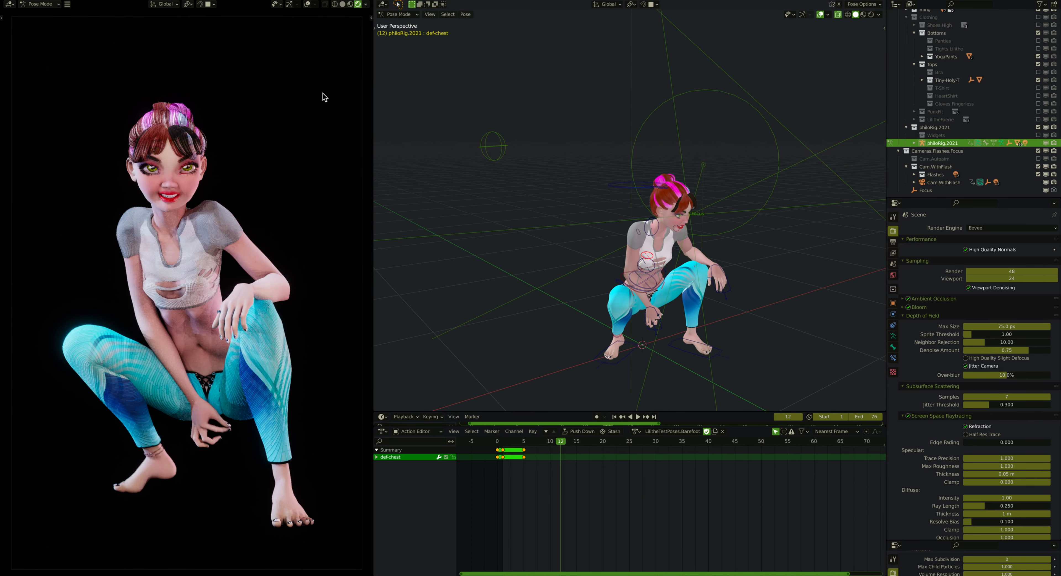
Inspect the lower torso and hip bones up close at frame 12 with the camera viewport in solid shading, and restore rendered shading
click(343, 5)
scroll(696, 289, up, 2)
middle_drag(733, 276, 668, 259)
scroll(670, 254, up, 6)
scroll(672, 252, up, 2)
alt+middle_click(588, 283)
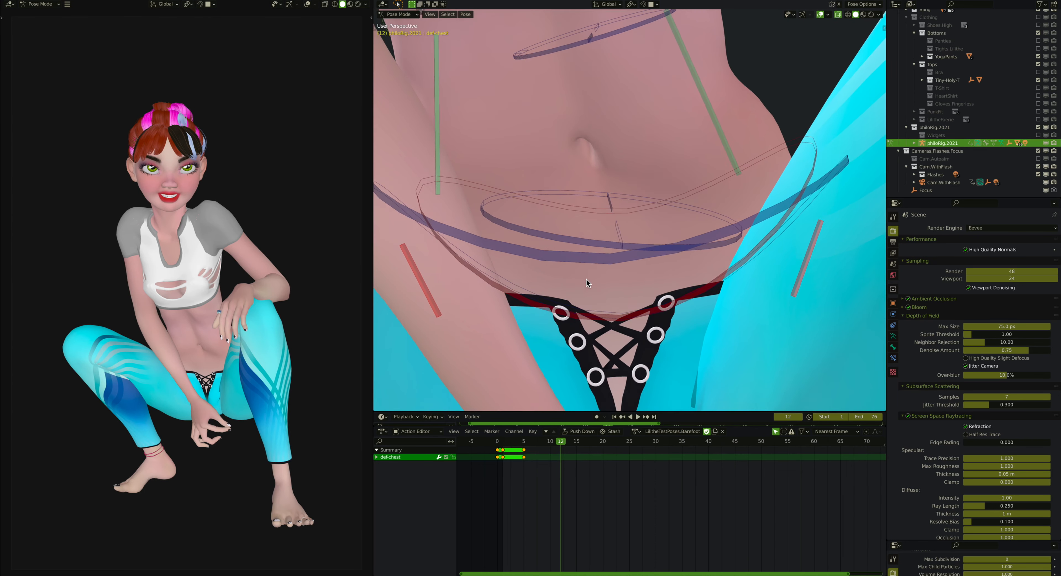
key(z)
click(230, 373)
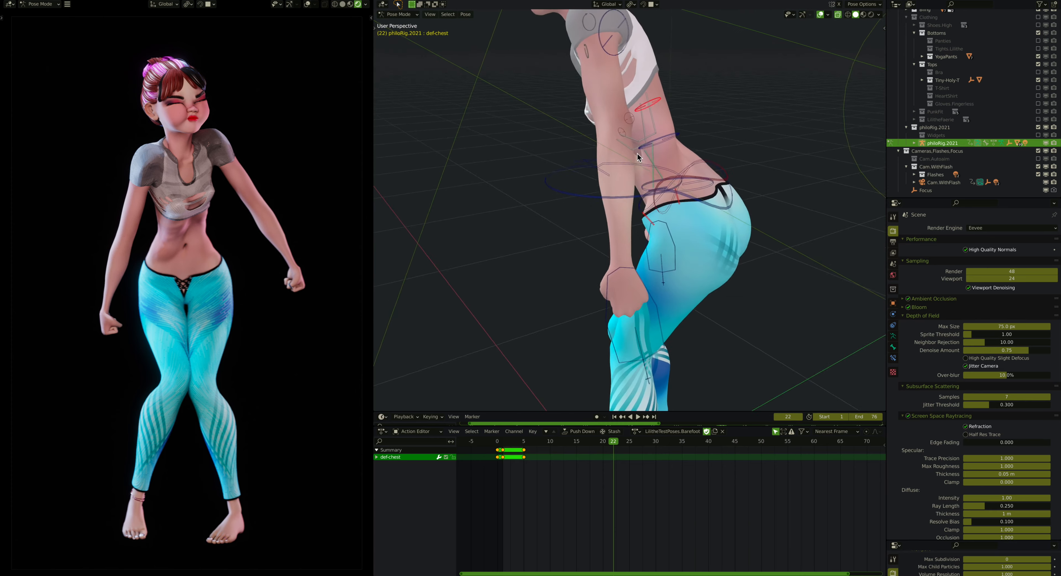
Select the def-spineUpward.001 bone in the frame 22 pose and set the camera viewport to solid shading
middle_drag(618, 163, 675, 155)
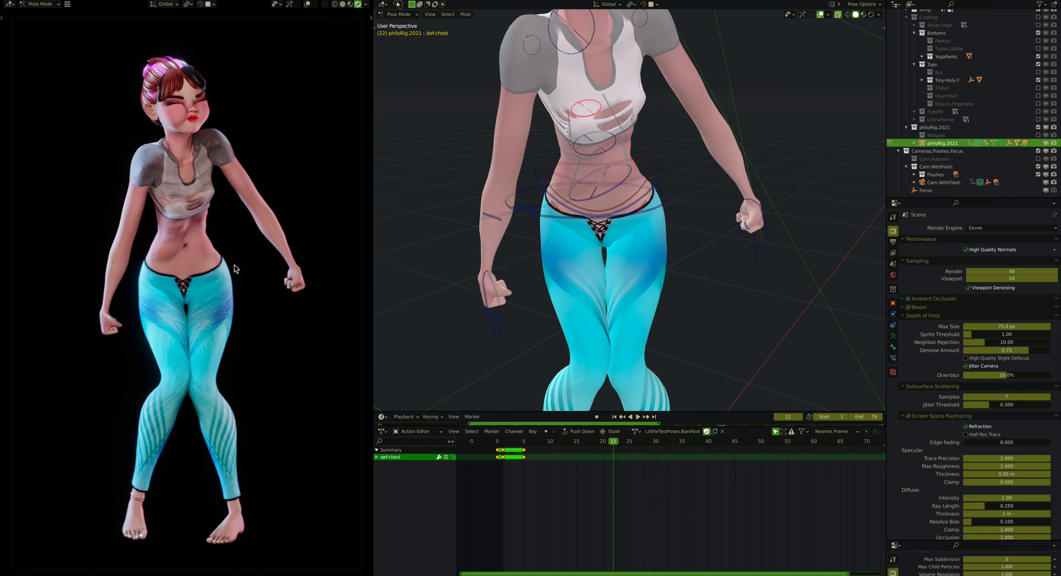
click(607, 153)
mouse_move(607, 152)
middle_down()
mouse_move(593, 159)
mouse_move(684, 157)
mouse_move(705, 168)
mouse_move(690, 166)
middle_up()
key(z)
click(270, 304)
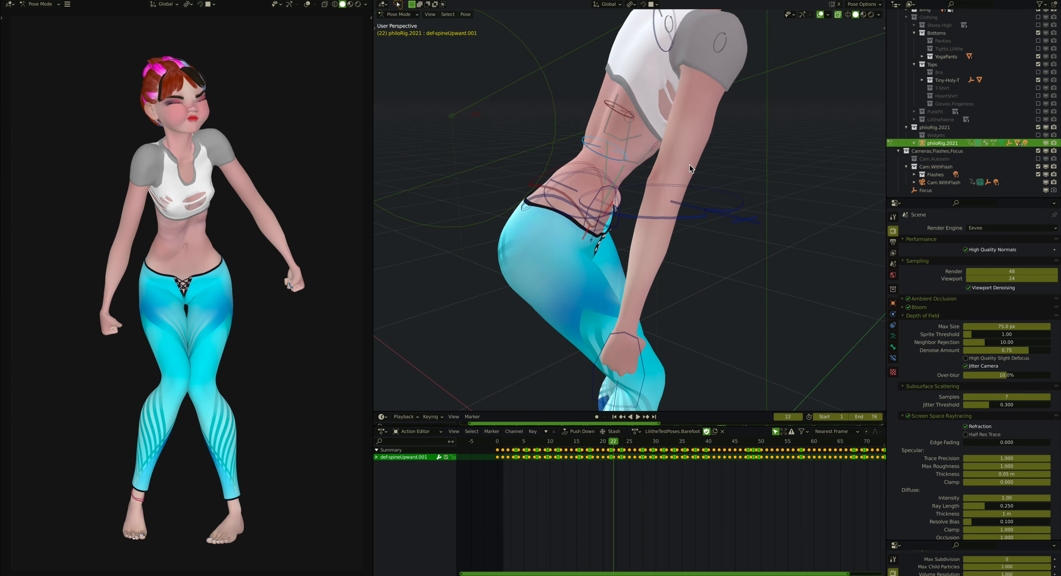
Try rotating the def-spineUpward.001 bone around the global Z axis in the frame 22 pose
key(r)
key(z)
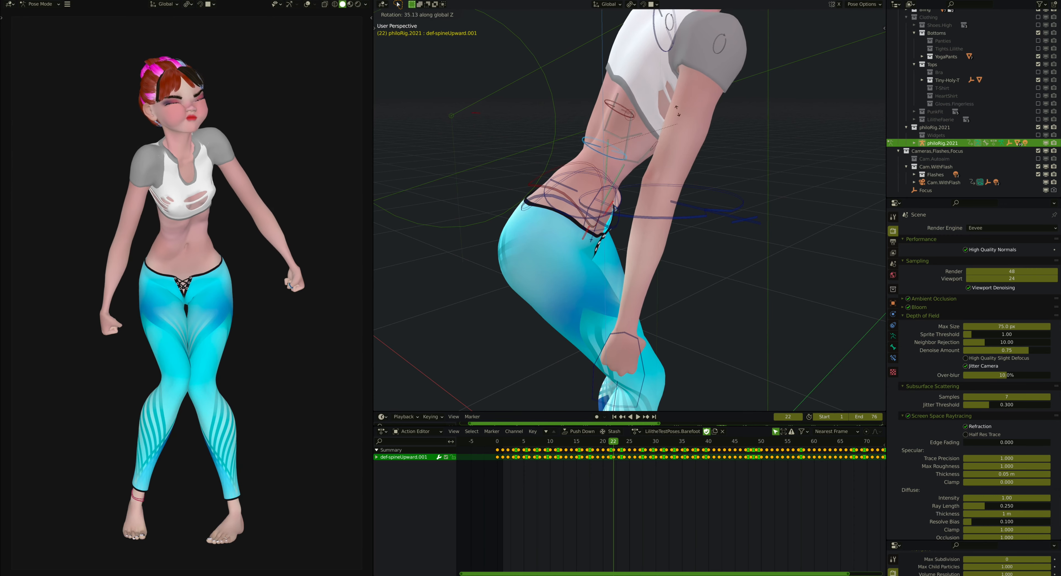
click(671, 130)
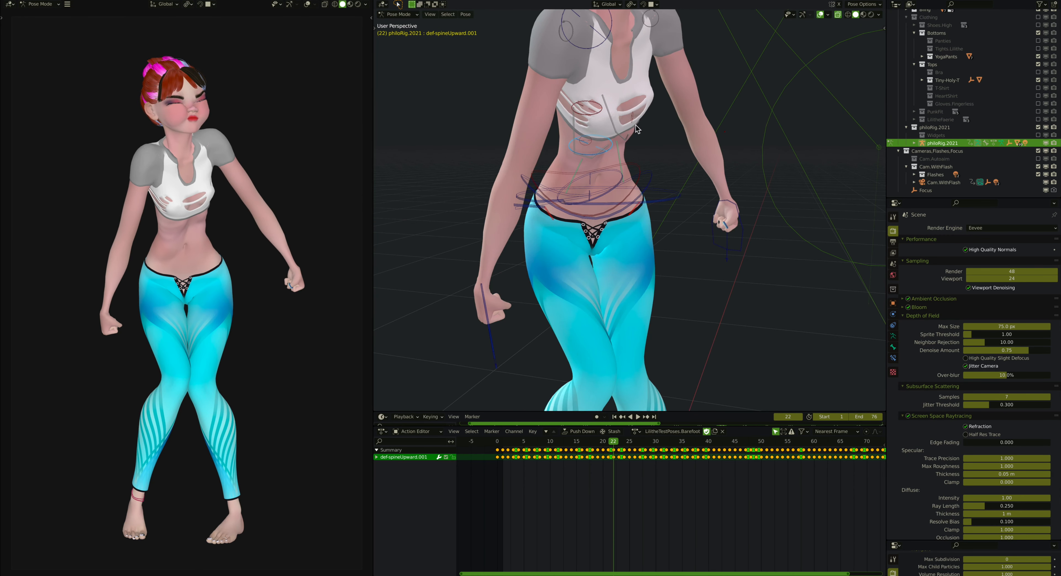
Try a trackball rotation of the def-chest bone in the frame 22 pose to test how the upper torso turns
click(604, 117)
key(r)
key(r)
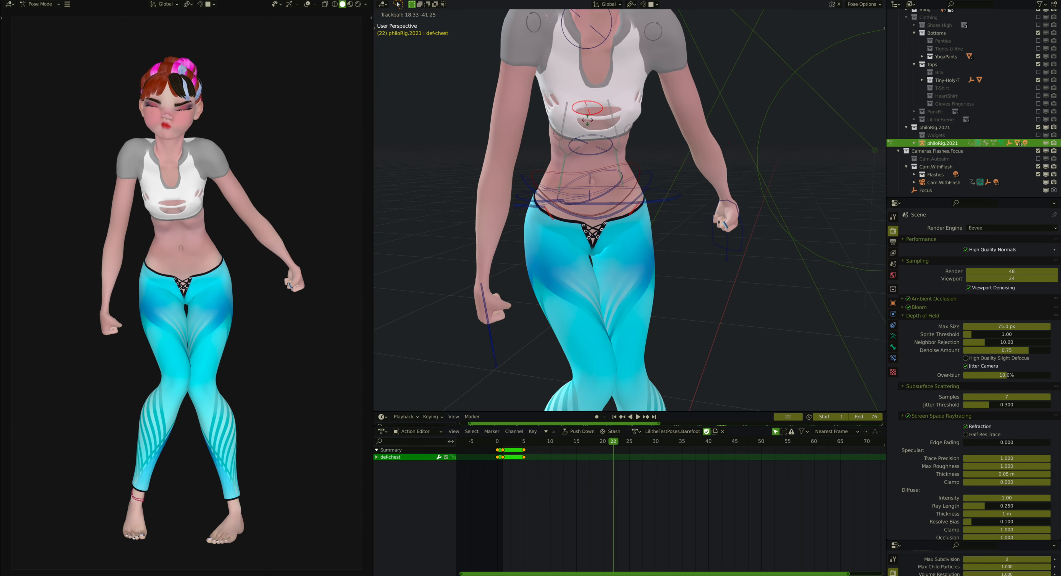
click(600, 131)
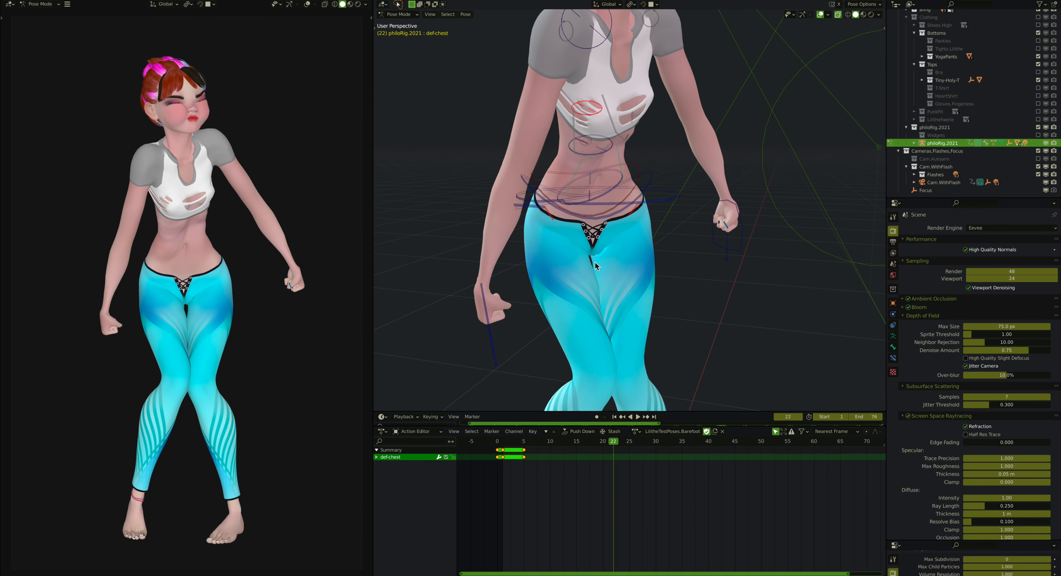
Go to frame 26 and examine the seated forward-bending pose from the side
key(Right)
key(Right)
key(Right)
key(Right)
key(Right)
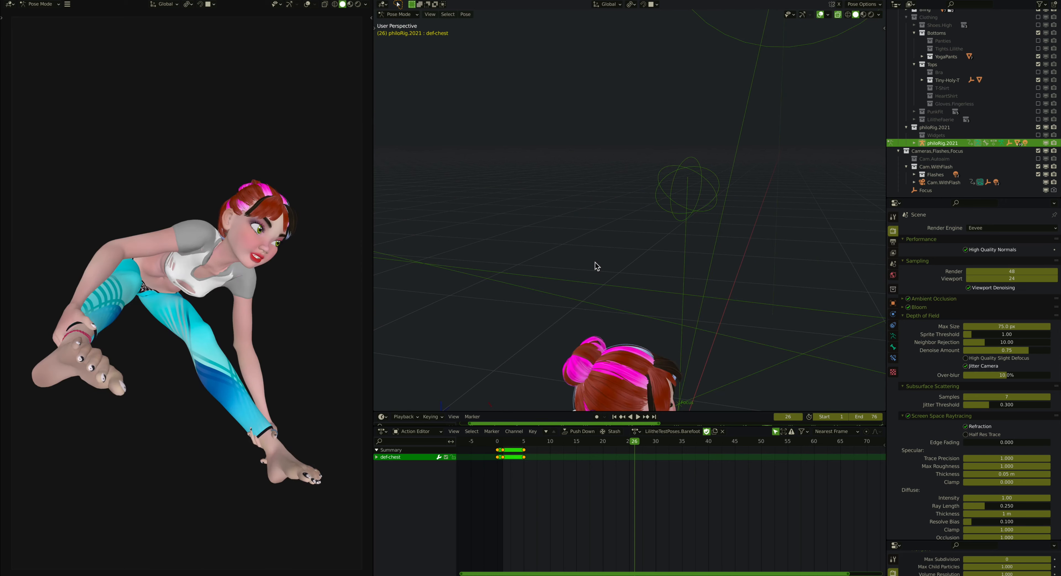
key(Right)
key(Left)
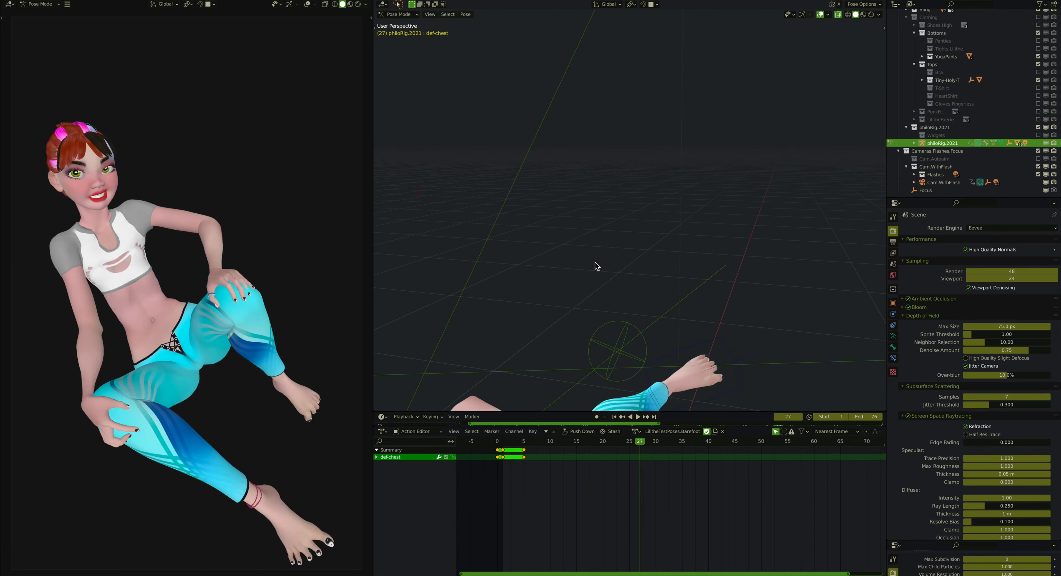
key(Left)
mouse_move(587, 298)
shift+middle_down()
mouse_move(586, 165)
mouse_move(605, 292)
mouse_move(616, 288)
mouse_move(602, 293)
shift+middle_up()
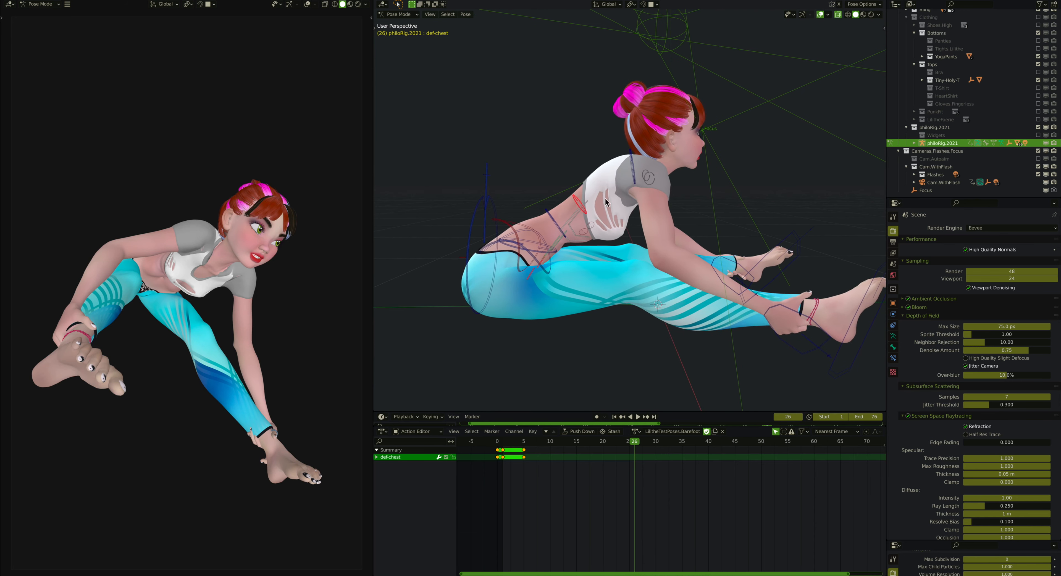
Try moving the ctrl-neck-IK control in the frame 26 pose to see how the bent torso follows
click(633, 164)
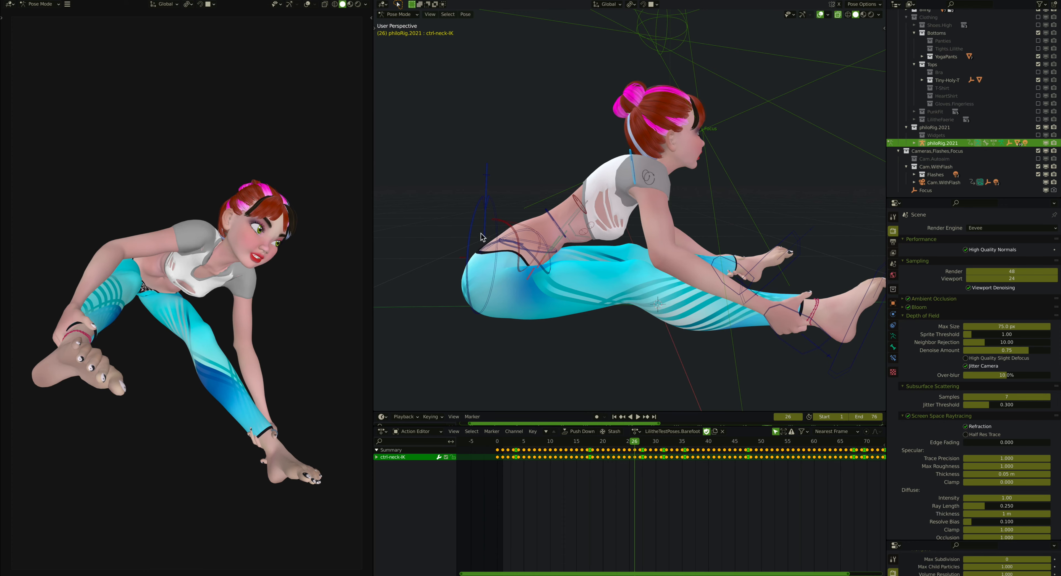
middle_drag(648, 154, 649, 155)
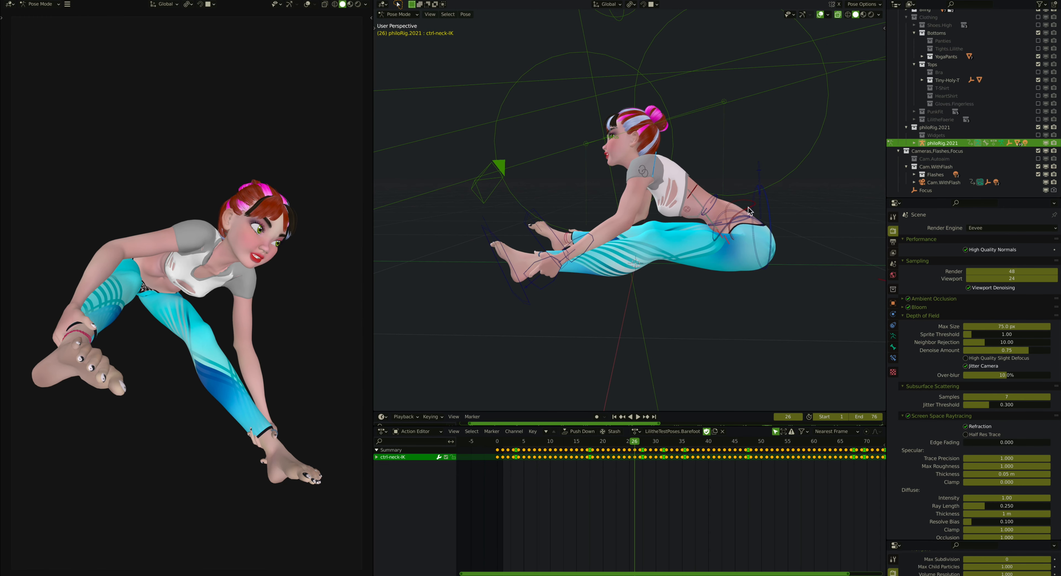
key(g)
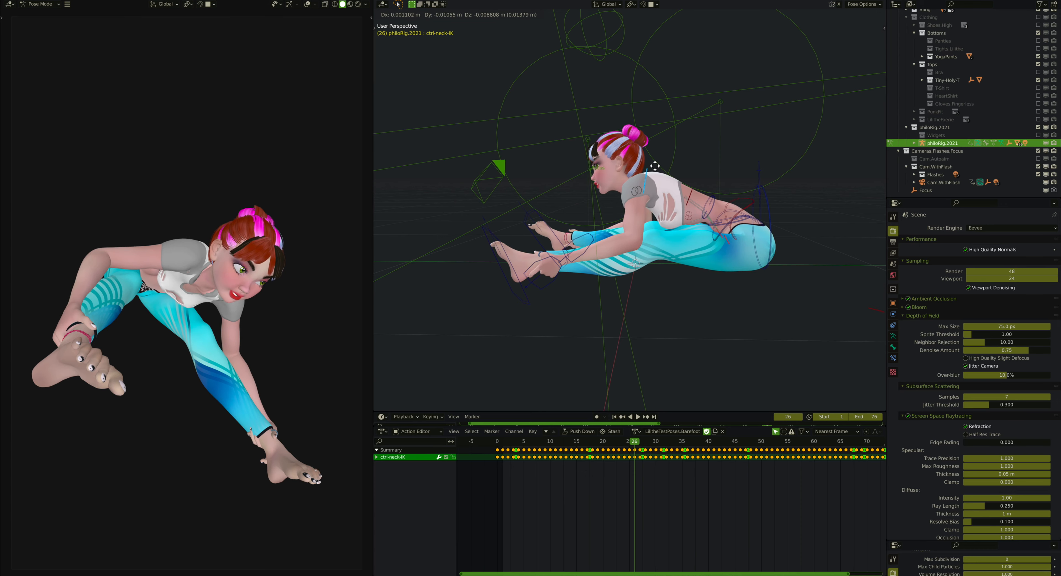
key(Escape)
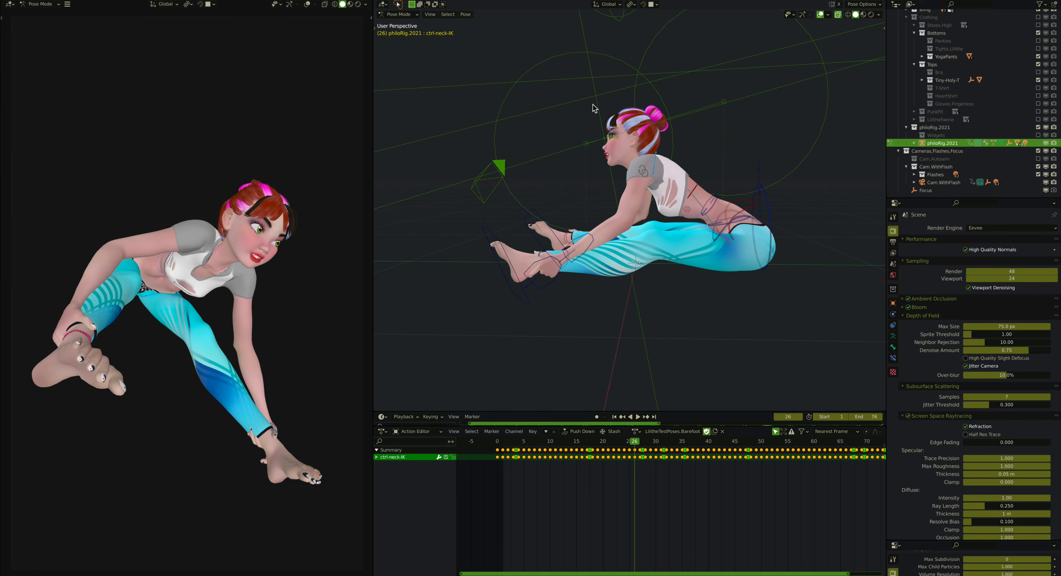
mouse_move(853, 1)
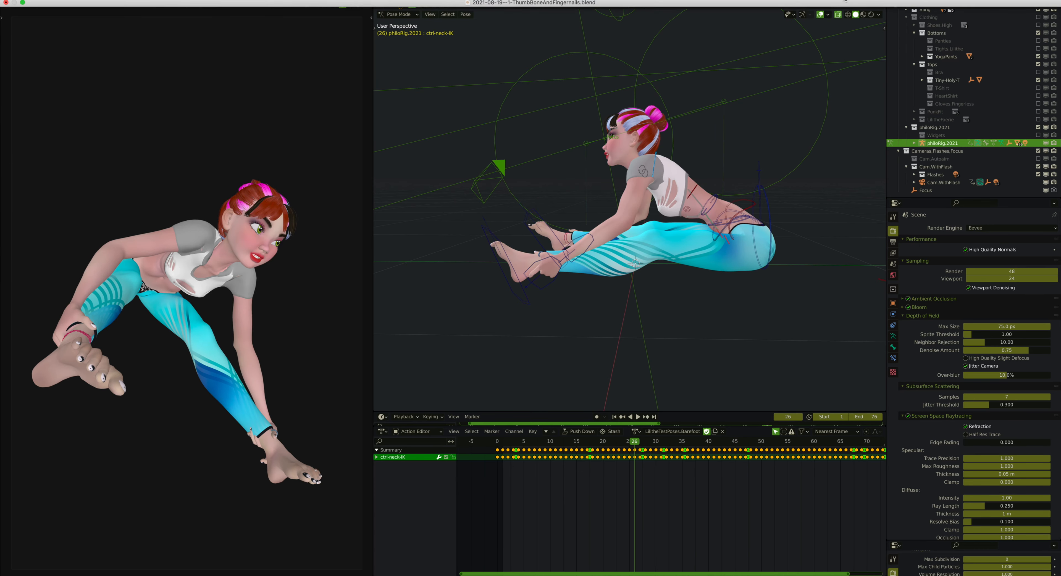